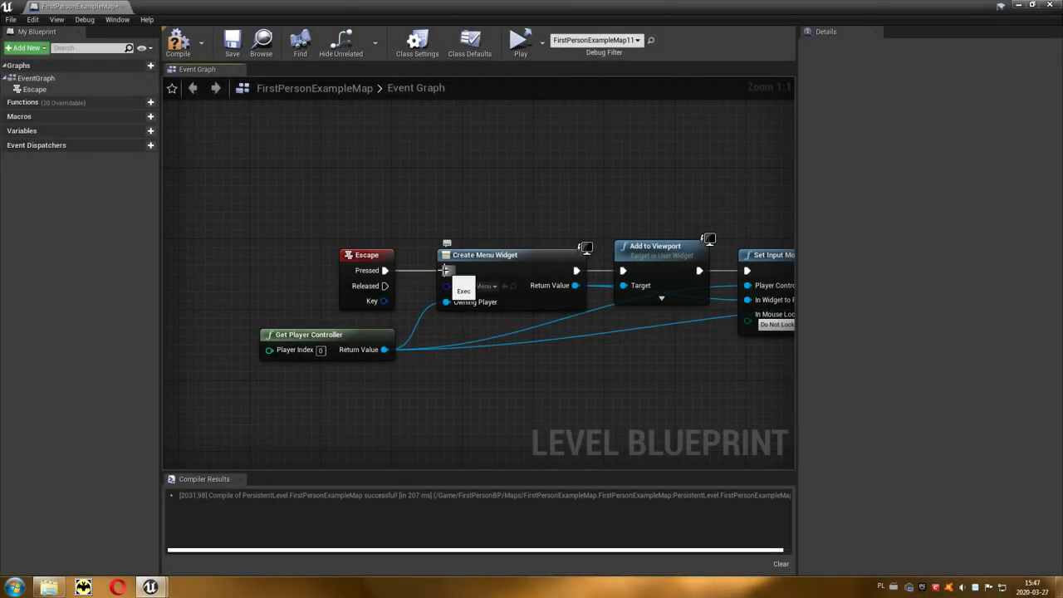
Add a Quit Game node after Escape, delete it, then wire Escape Pressed into Create Menu Widget
drag(384, 270, 440, 145)
text(quit)
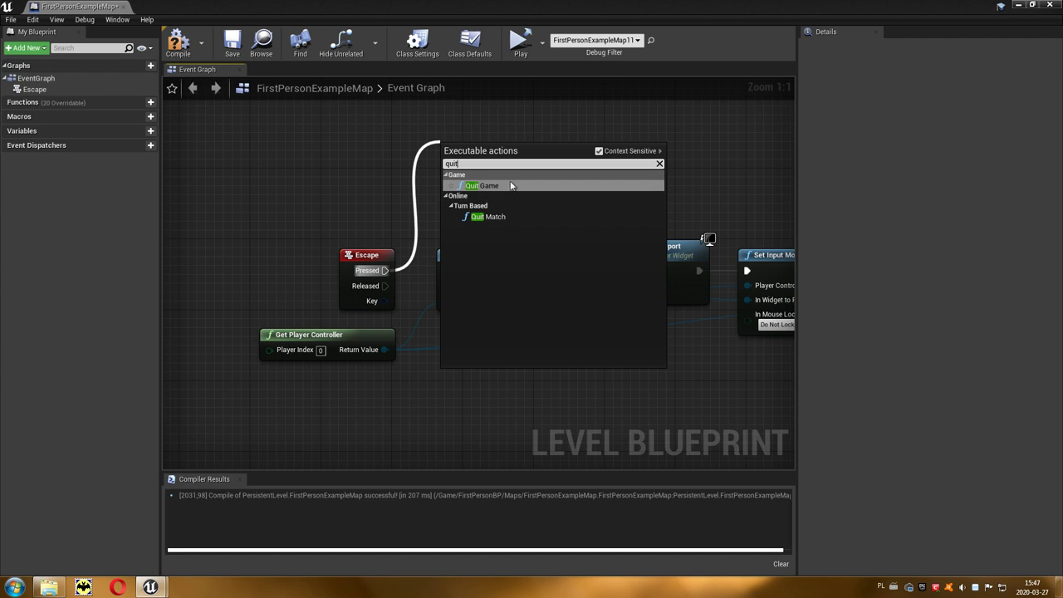
click(513, 184)
drag(513, 182, 515, 173)
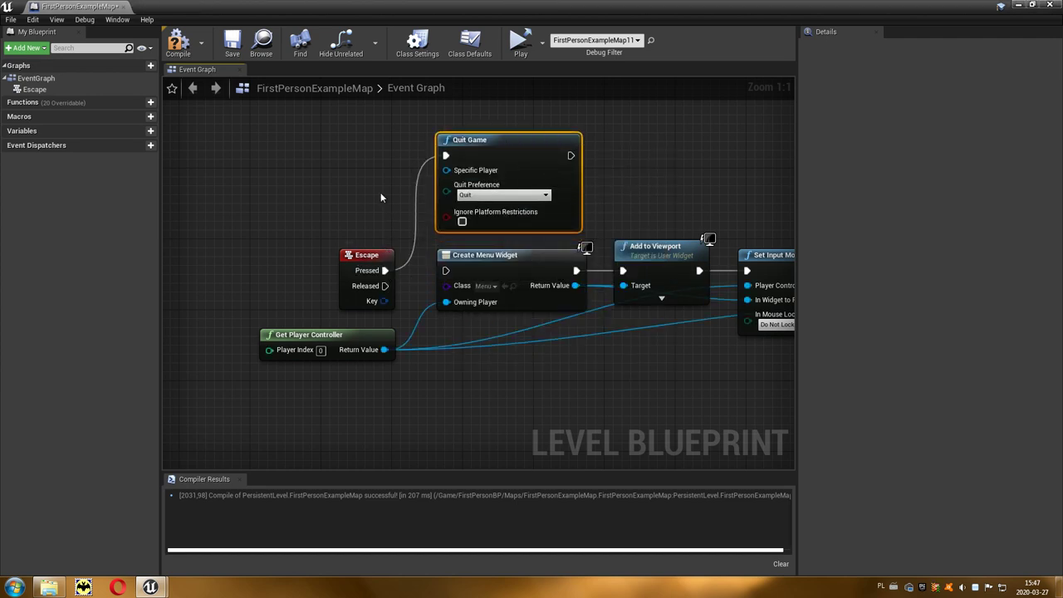
key(Delete)
drag(385, 270, 446, 271)
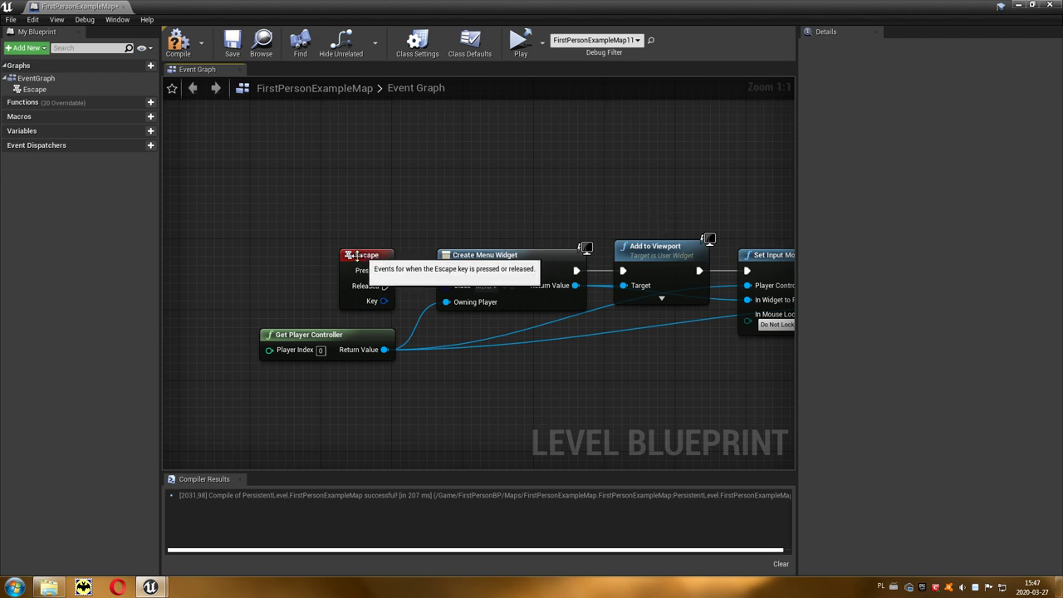
Create a Boolean variable named Menu, compile, and drag it into the Event Graph
mouse_move(373, 256)
mouse_down()
mouse_move(273, 213)
mouse_move(264, 194)
mouse_up()
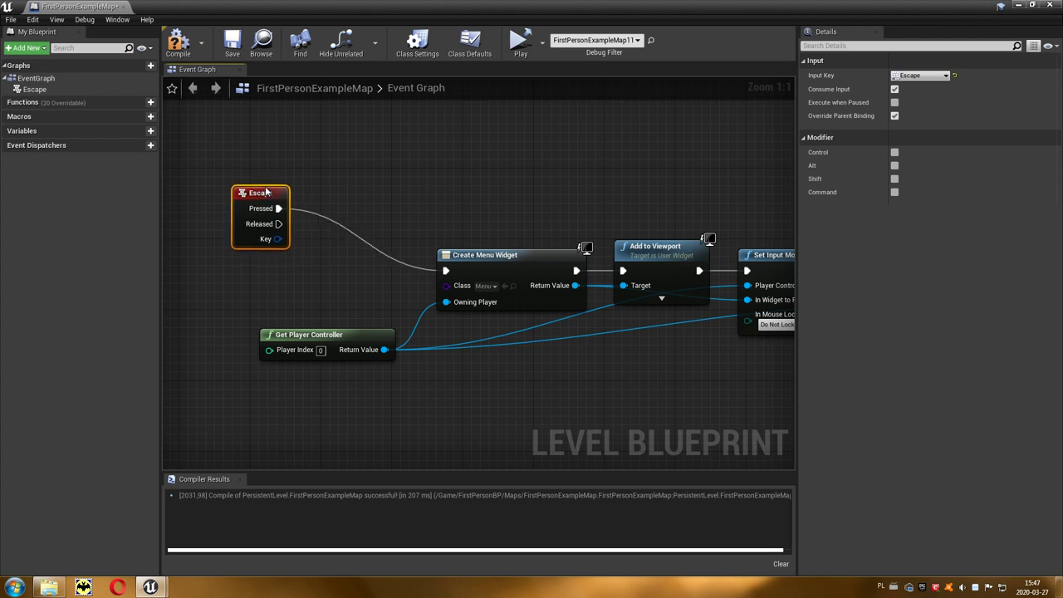
right_drag(335, 264, 438, 296)
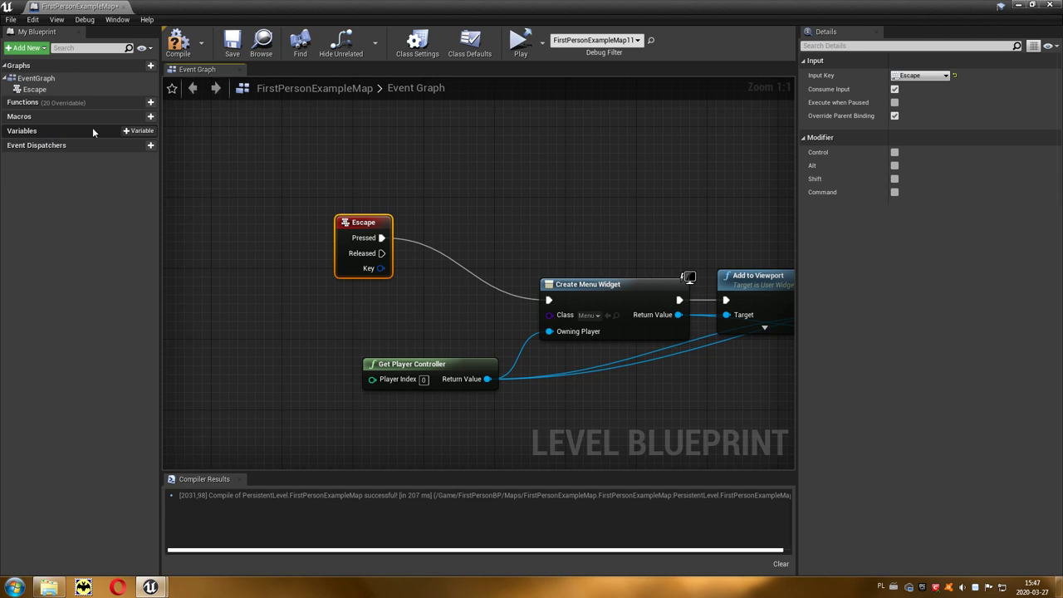
click(140, 132)
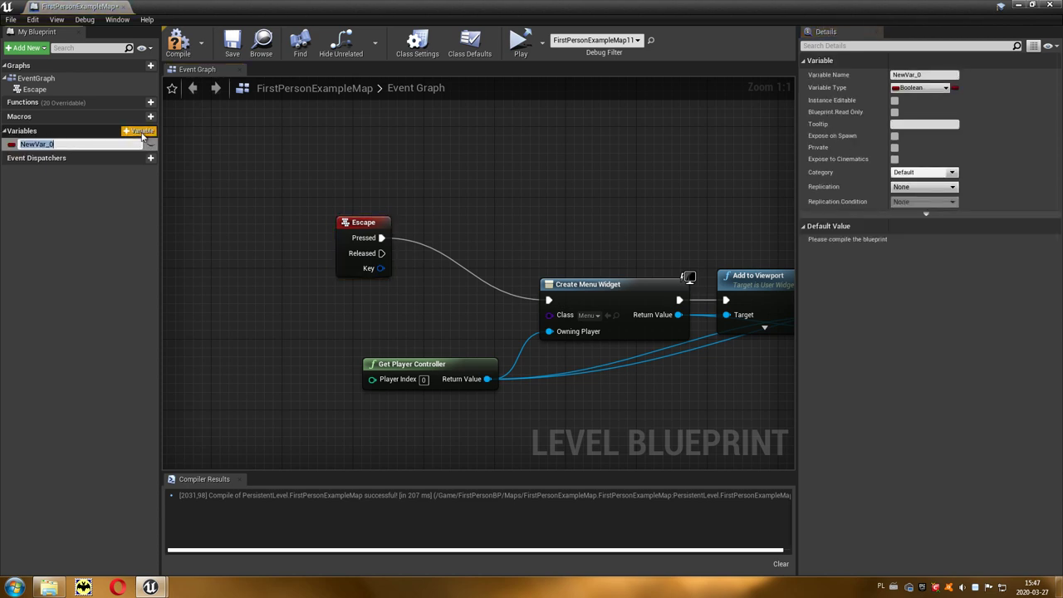
text(Menu)
key(Return)
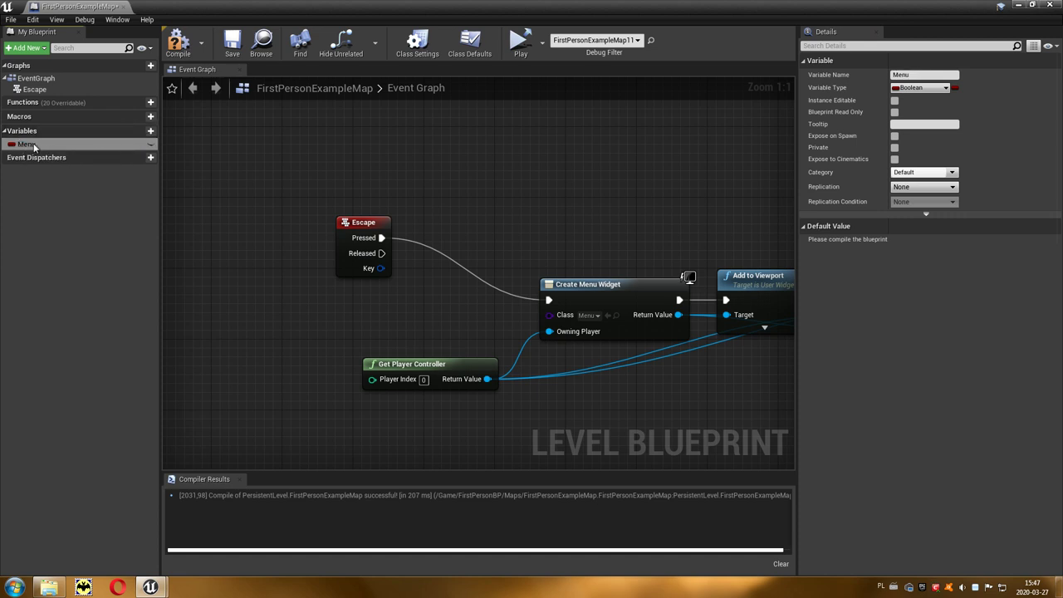
click(177, 41)
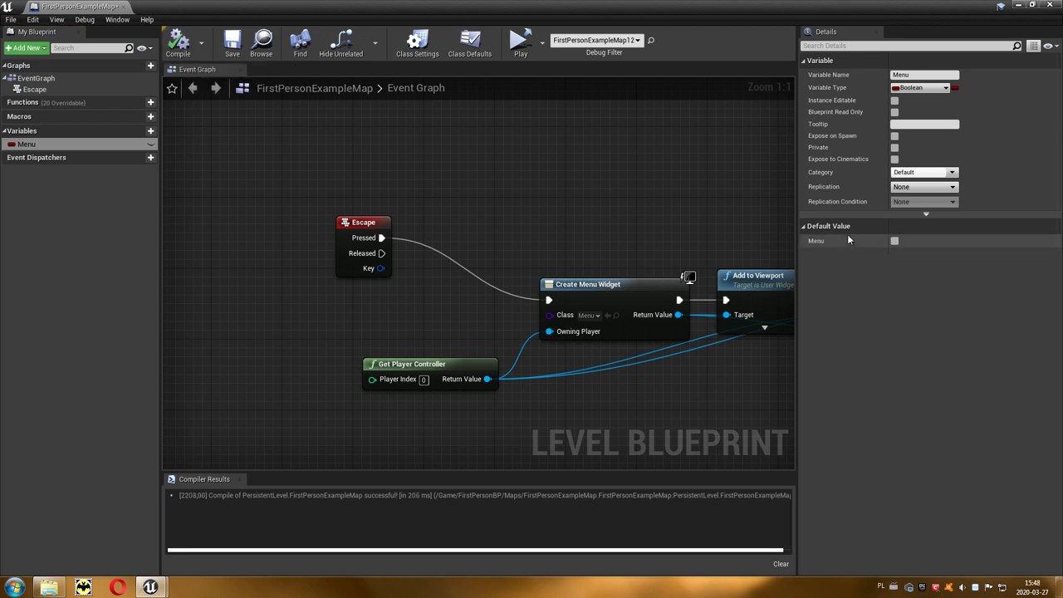
drag(53, 149, 260, 288)
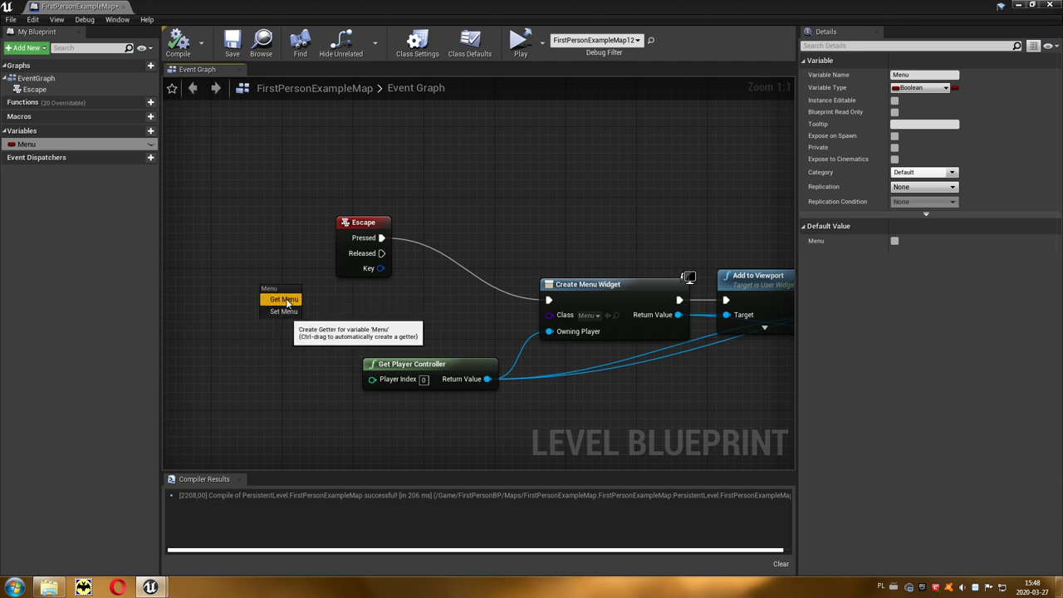
Add a Get Menu node driving a Branch, and connect Escape Pressed to the Branch
click(286, 299)
mouse_move(277, 299)
mouse_down()
mouse_move(336, 299)
mouse_move(475, 198)
mouse_up()
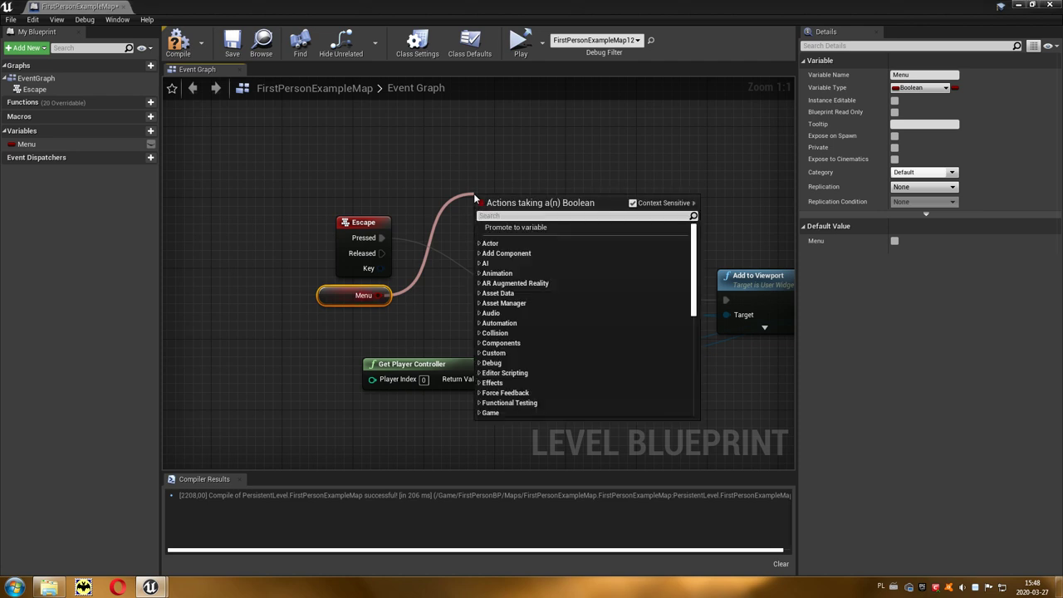
text(bra)
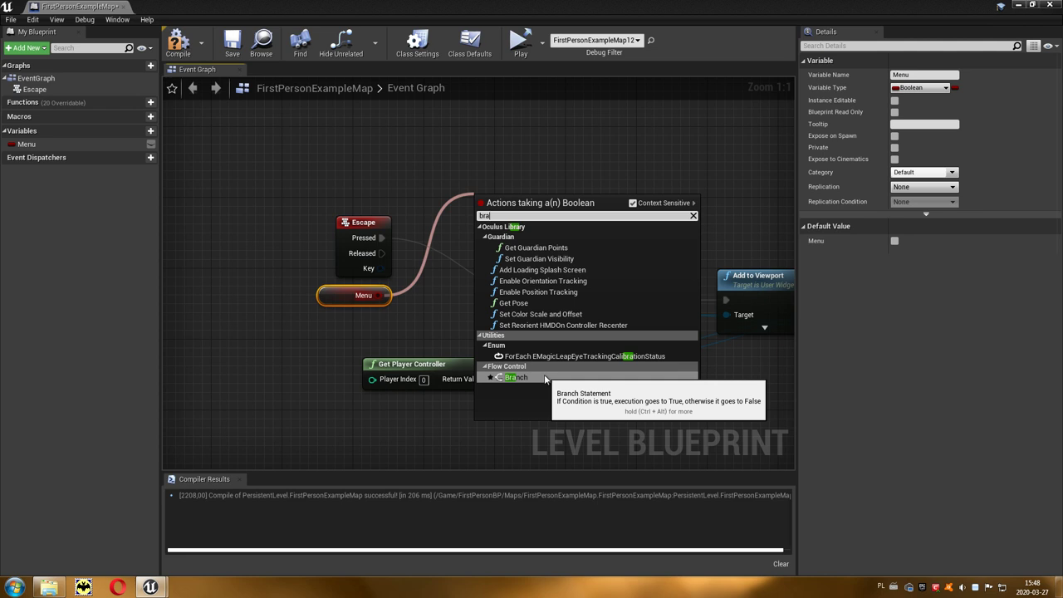
click(516, 377)
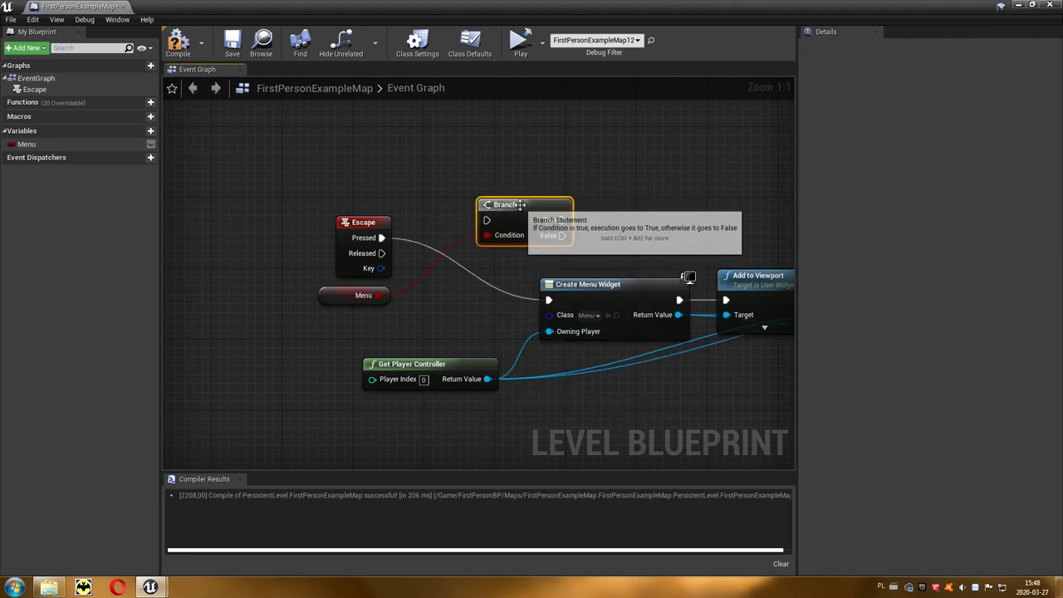
drag(521, 204, 460, 229)
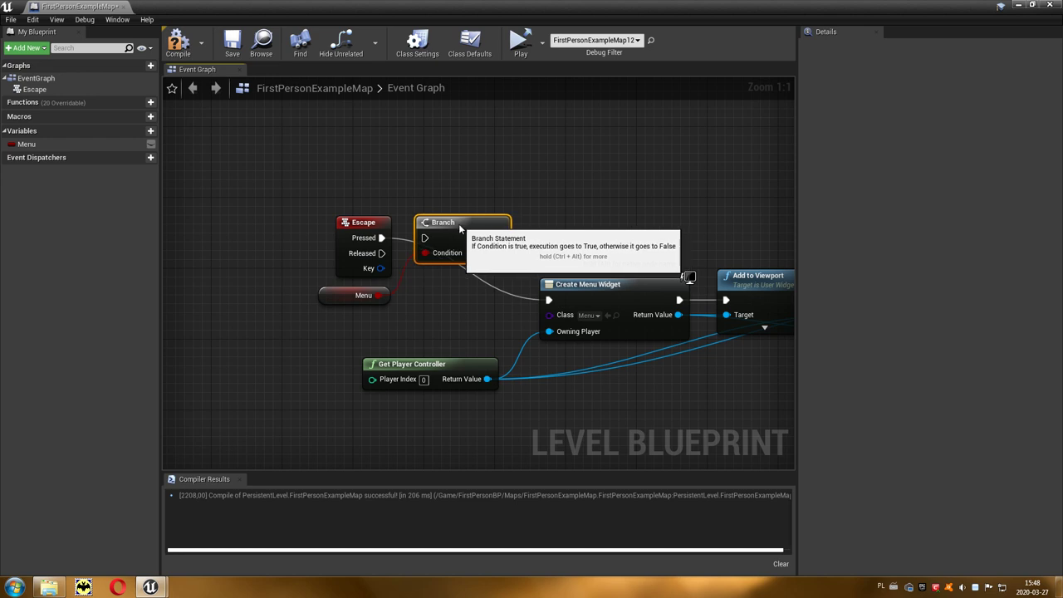
drag(381, 239, 424, 238)
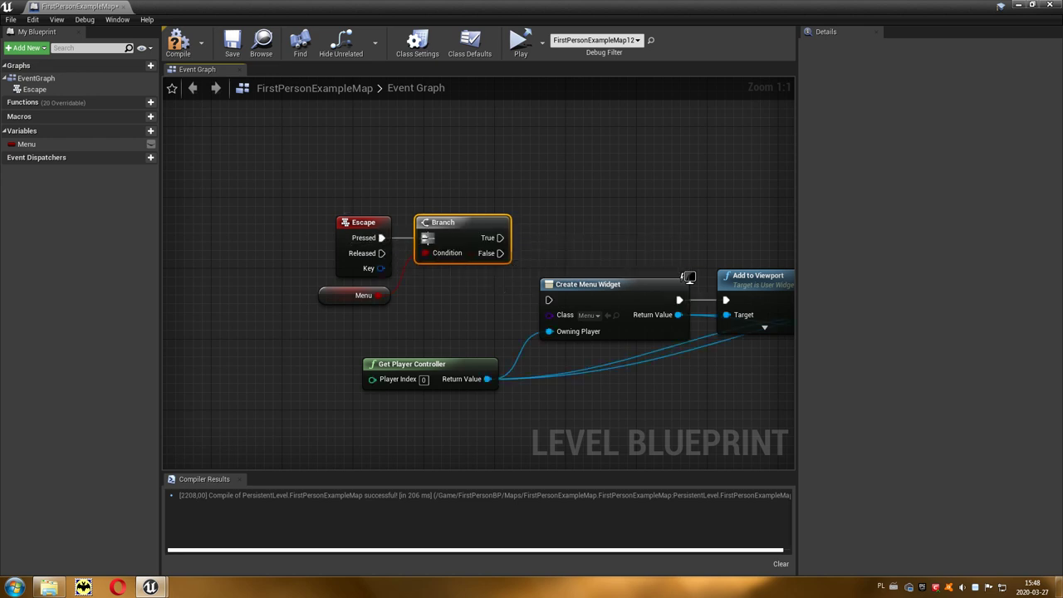
Run Create Menu Widget from the Branch's False output and shift the nodes left
click(353, 297)
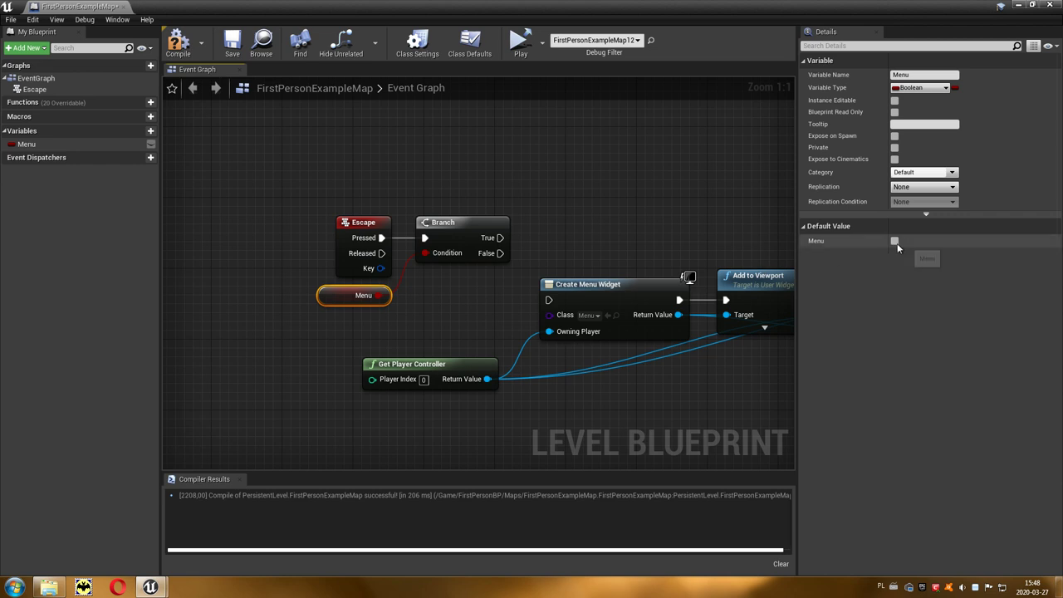
drag(500, 256, 549, 301)
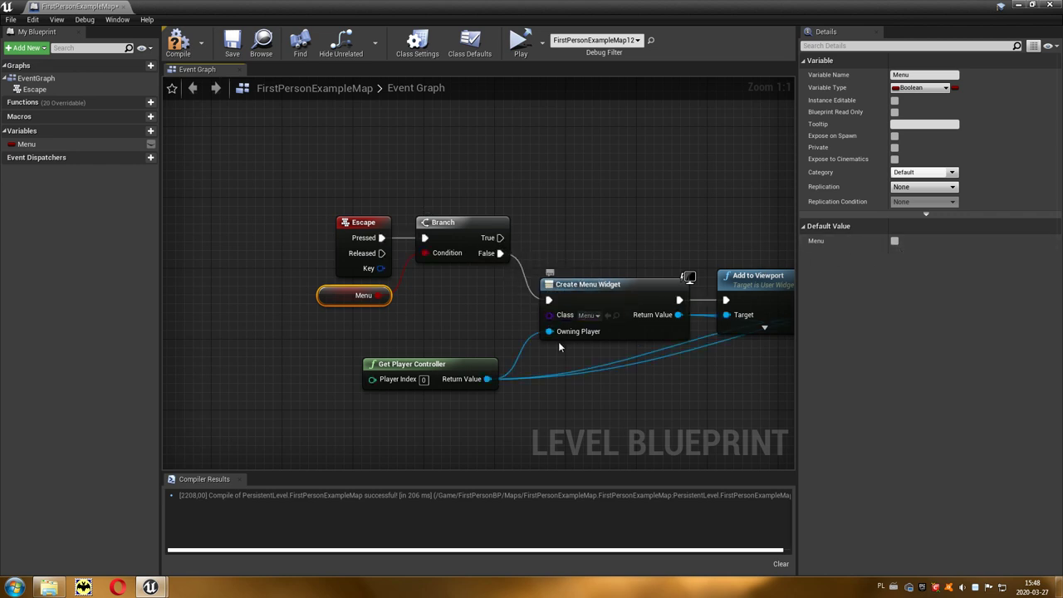
drag(470, 329, 350, 229)
drag(428, 223, 339, 230)
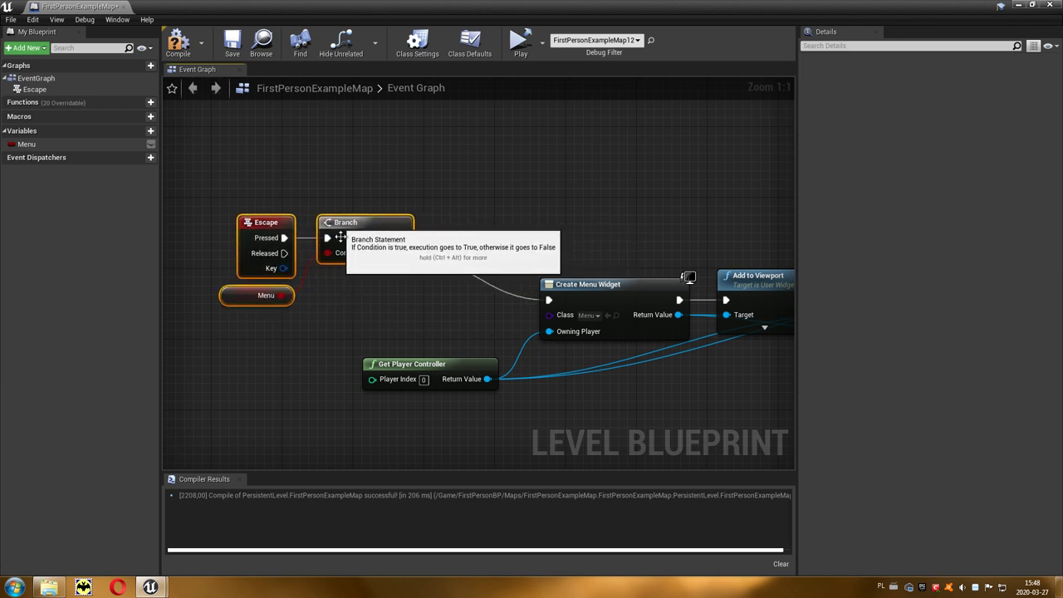
click(355, 290)
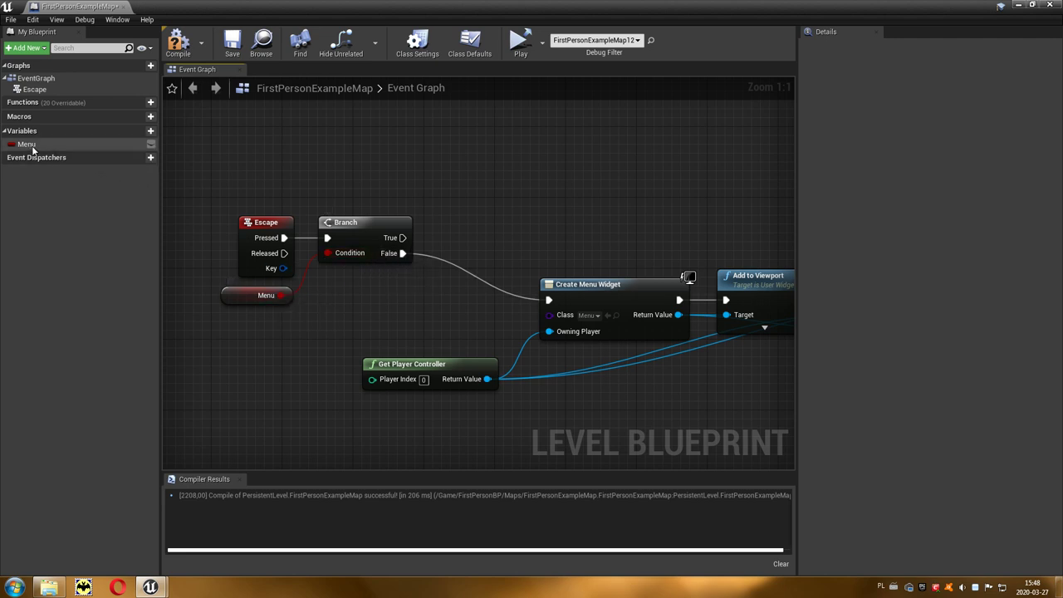
On Branch False, set Menu to true before Create Menu Widget
drag(36, 147, 139, 216)
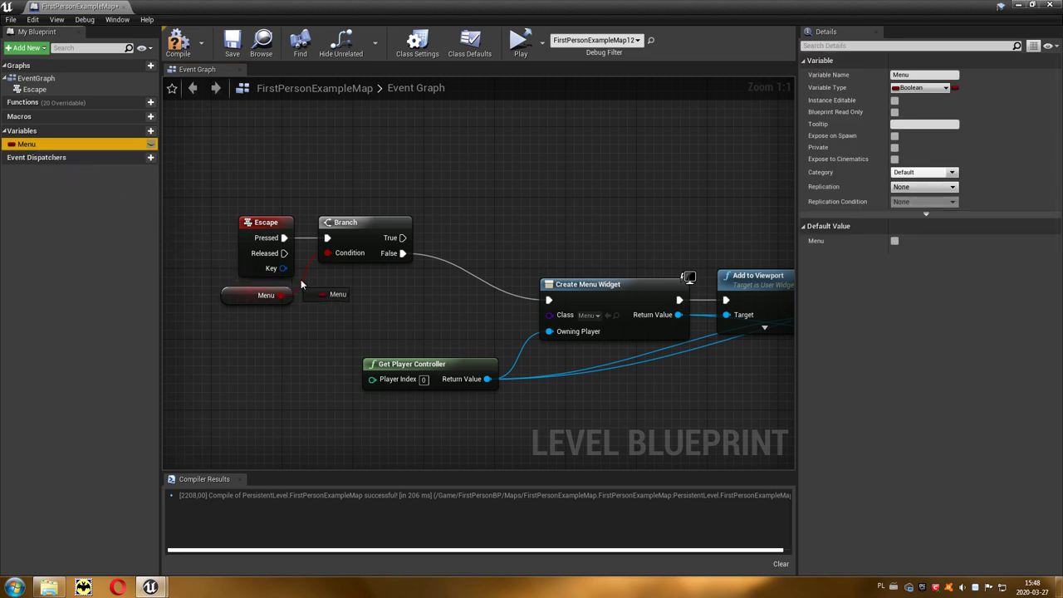
drag(366, 286, 366, 287)
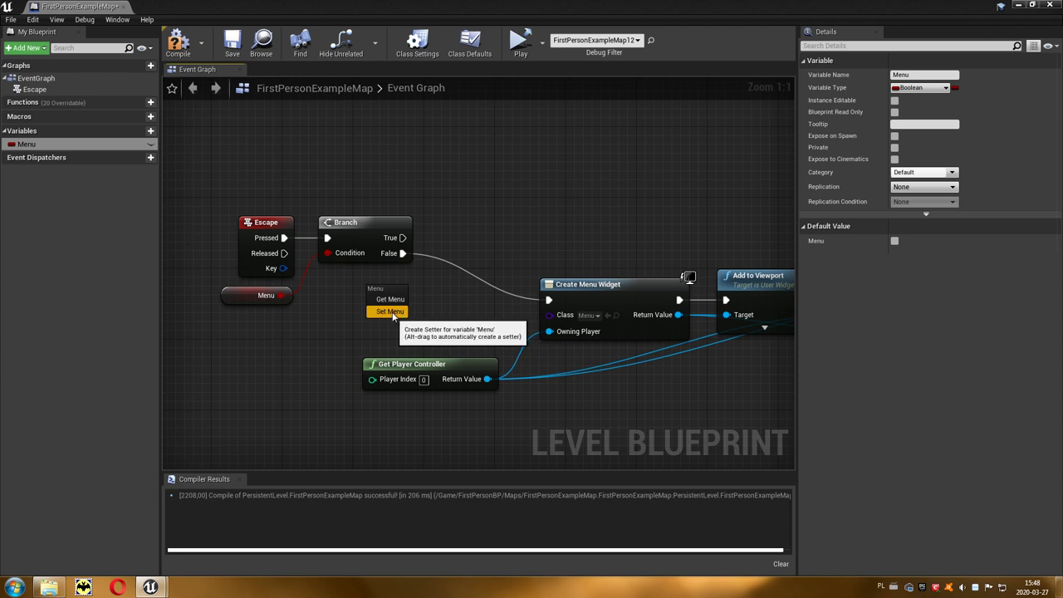
click(387, 313)
drag(407, 297, 478, 252)
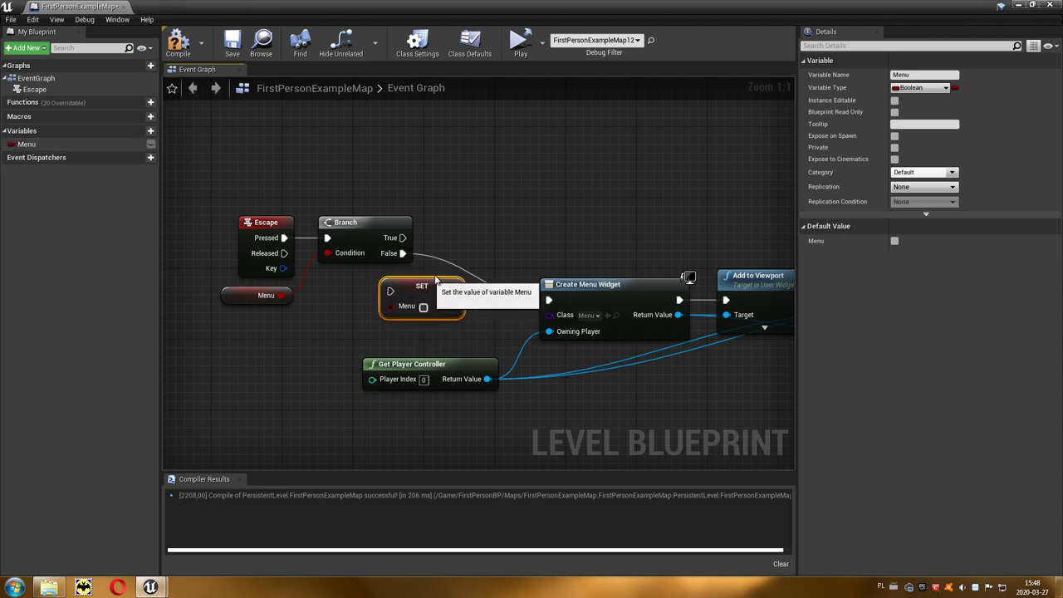
drag(402, 254, 444, 255)
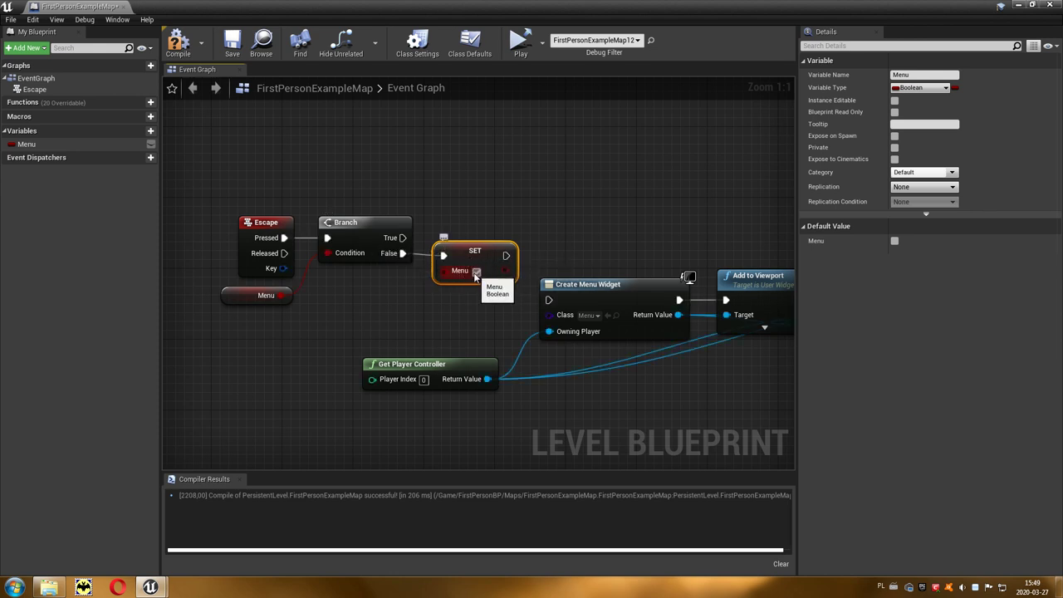
click(476, 271)
drag(505, 256, 548, 299)
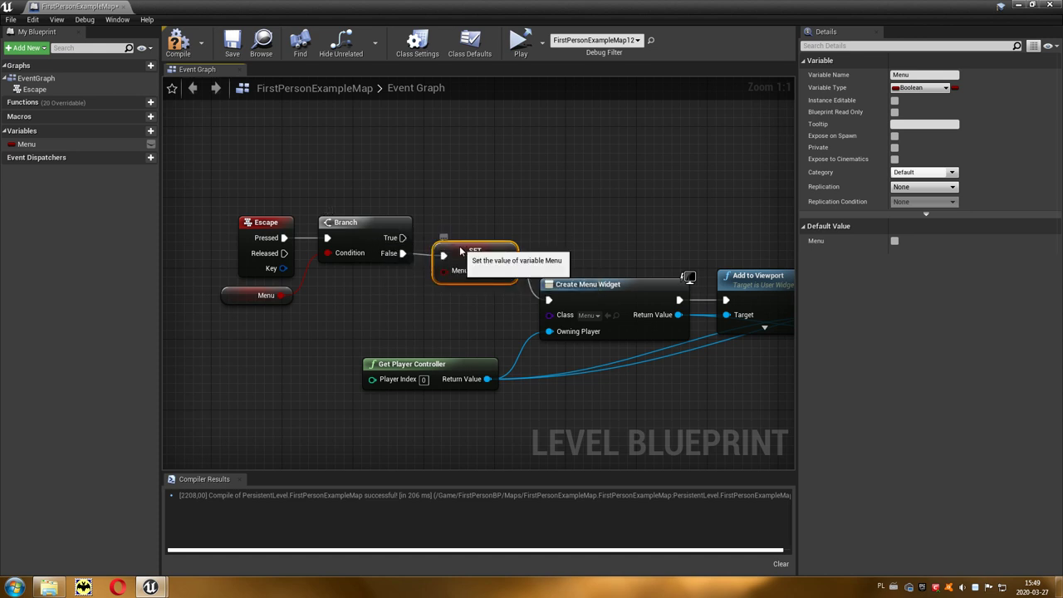
Paste a copy of SET Menu on Branch True, storing false
key(ctrl+v)
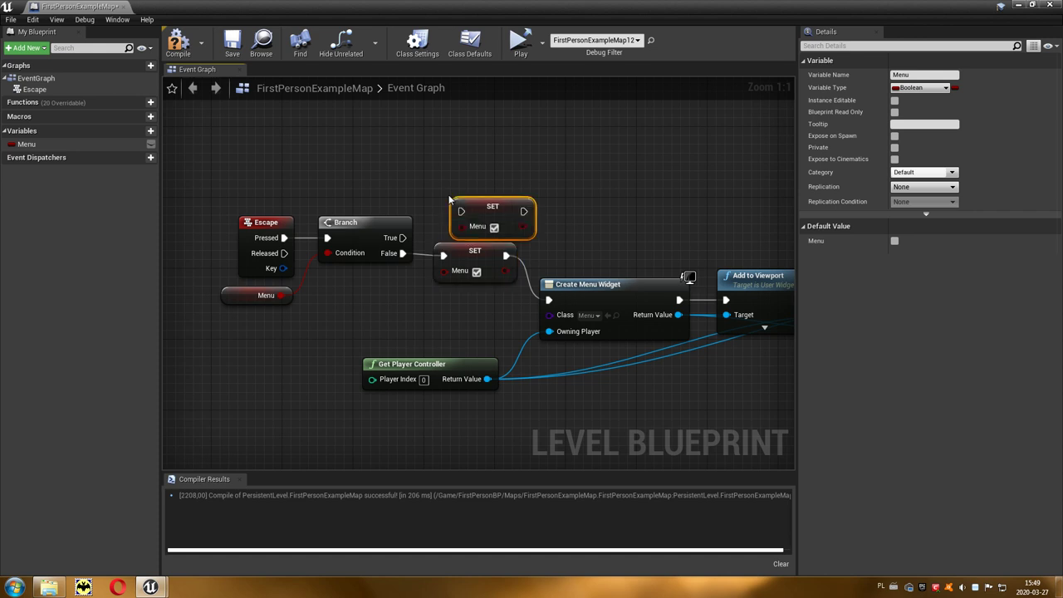
drag(466, 201, 448, 192)
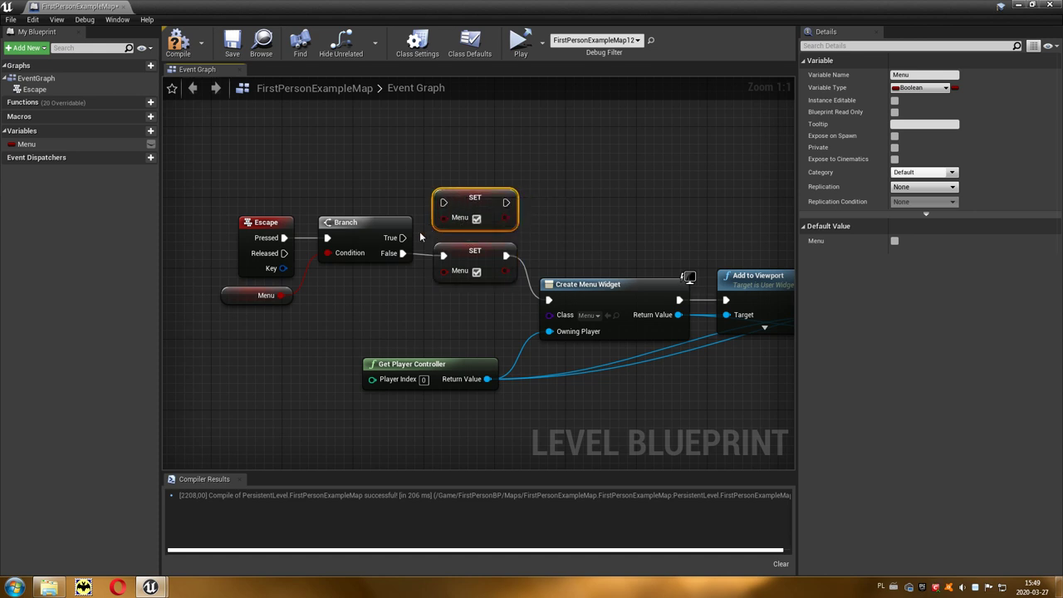
drag(402, 238, 443, 202)
click(477, 219)
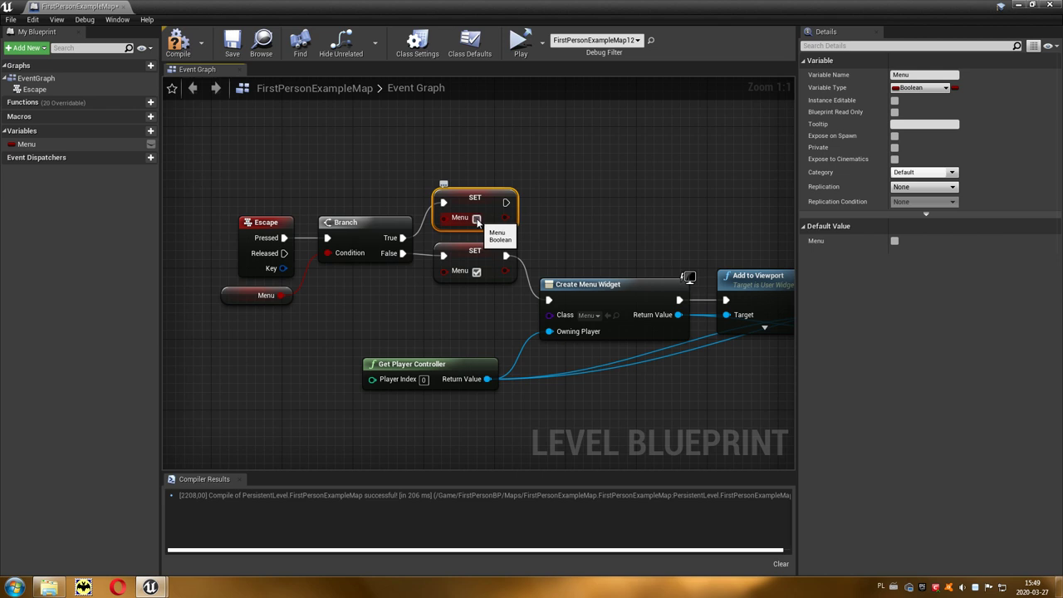
right_drag(562, 223, 488, 219)
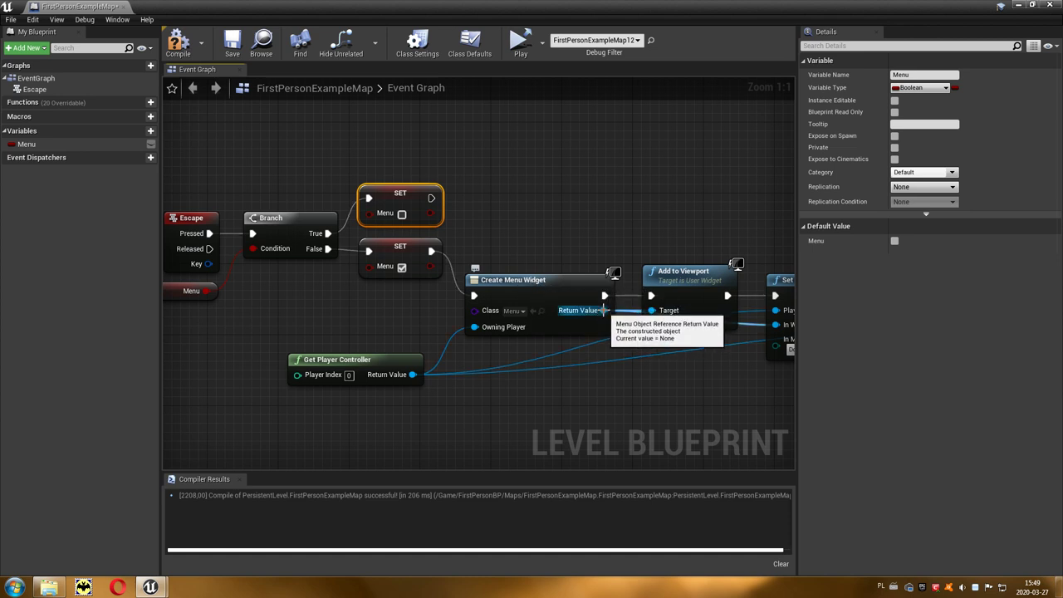
Add Remove from Parent targeting the created widget, run after the upper SET Menu node
drag(602, 310, 579, 195)
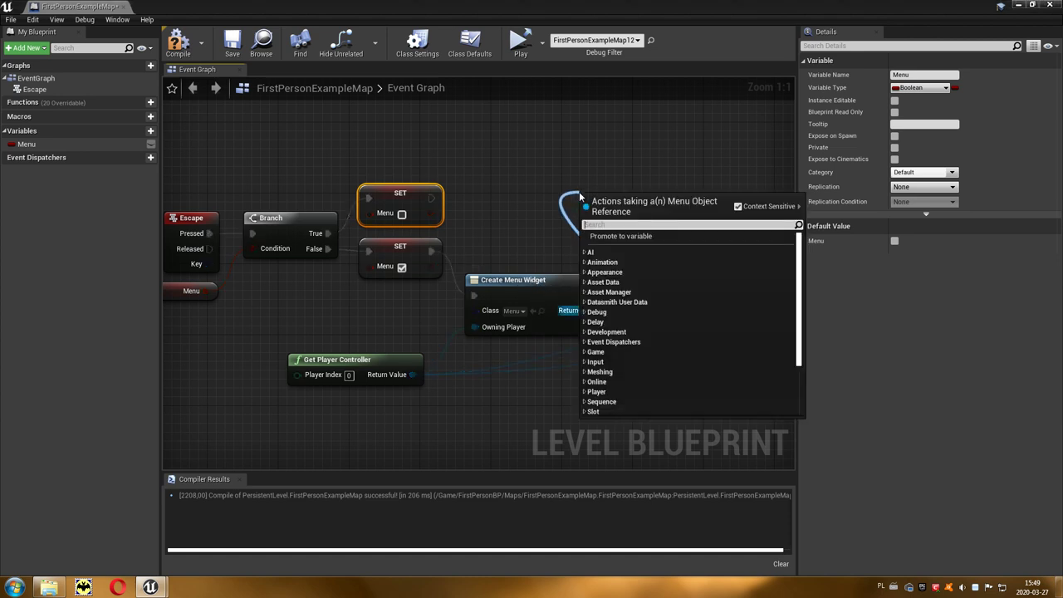
text(remov)
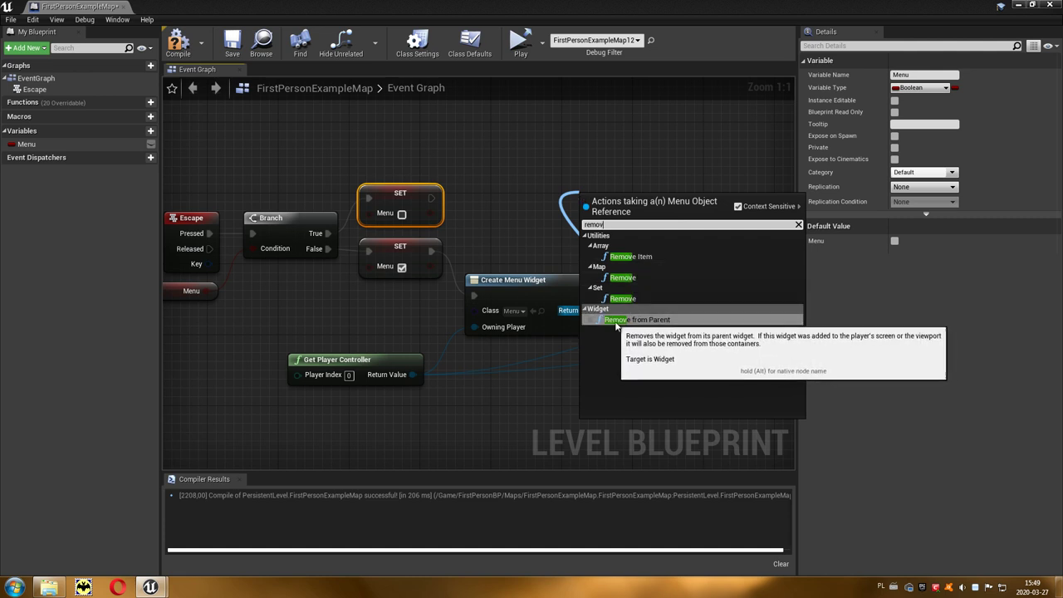
click(679, 322)
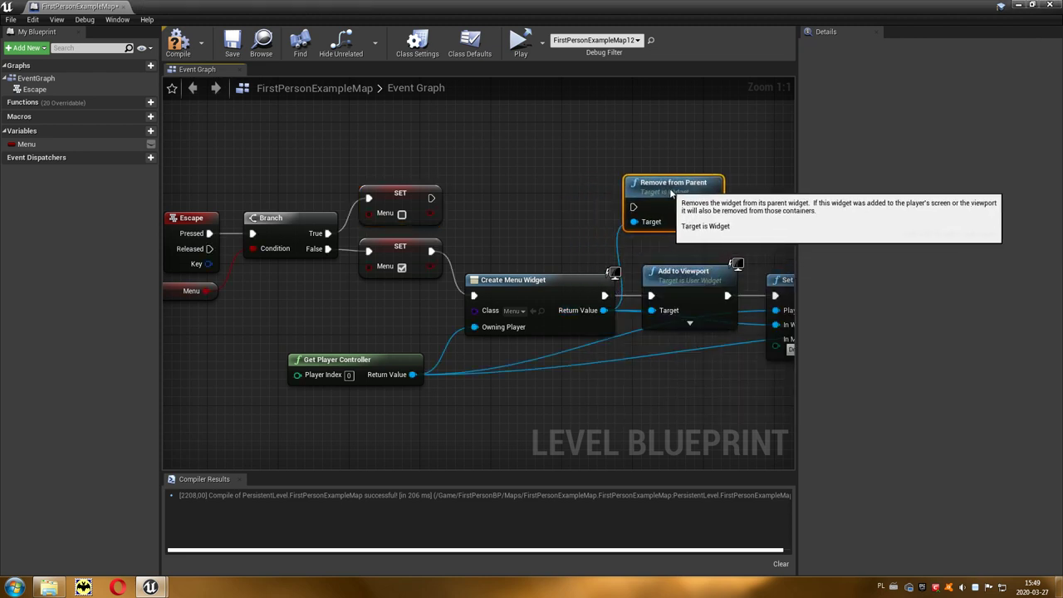
drag(671, 193, 689, 201)
mouse_move(431, 197)
mouse_down()
mouse_move(484, 211)
mouse_move(652, 216)
mouse_move(674, 184)
mouse_up()
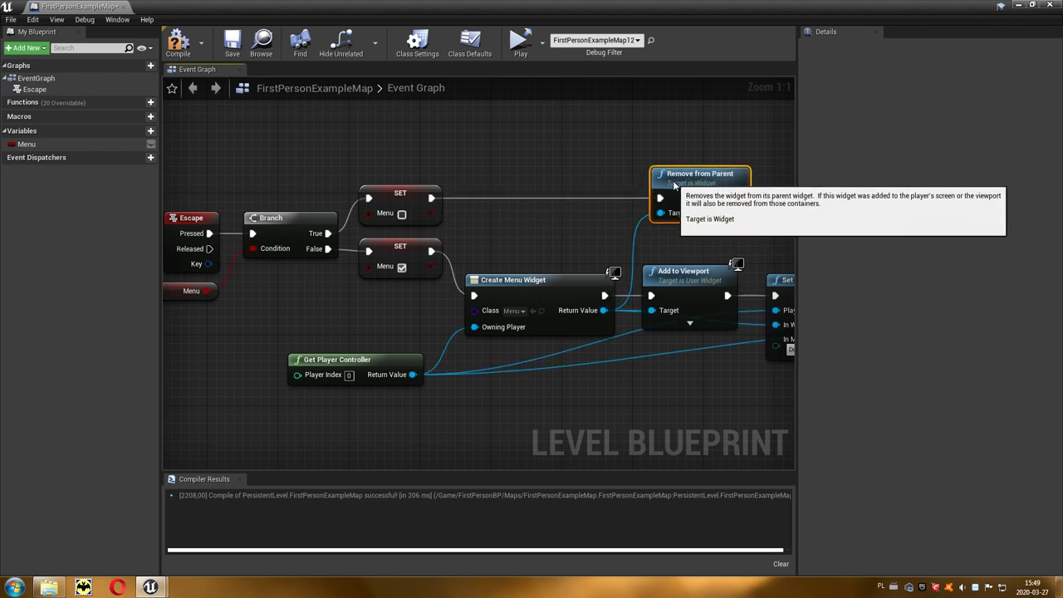
right_drag(668, 382, 418, 359)
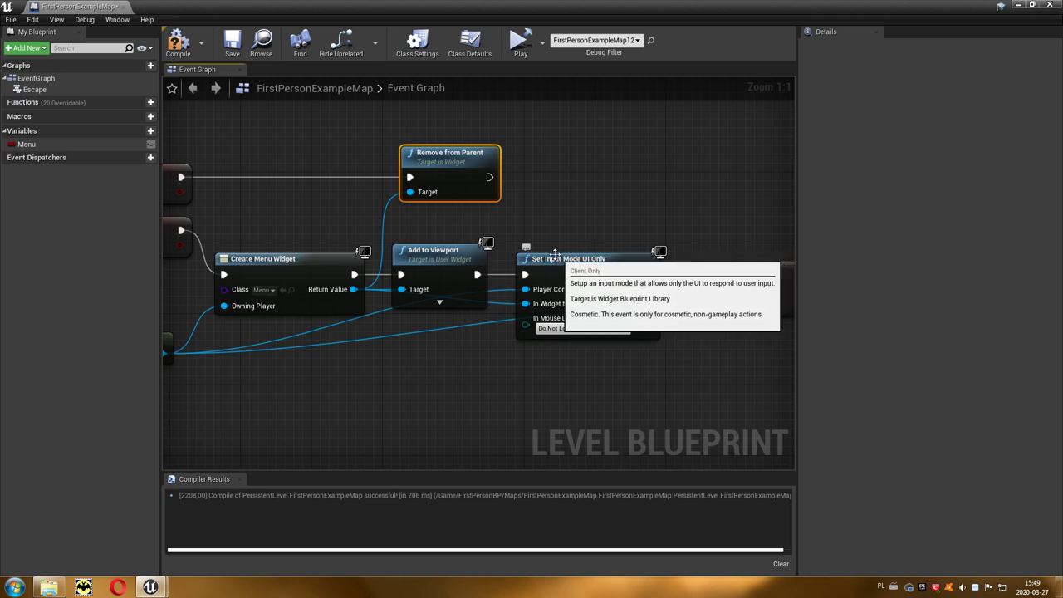
Chain Set Input Mode Game Only after Remove from Parent, fed by Get Player Controller
drag(490, 179, 544, 172)
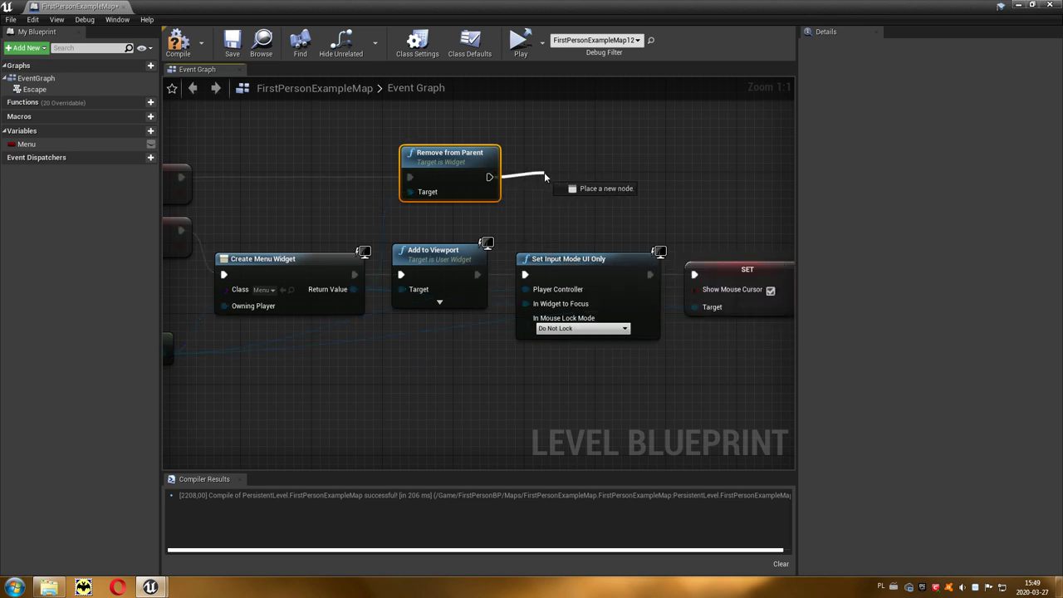
text(input)
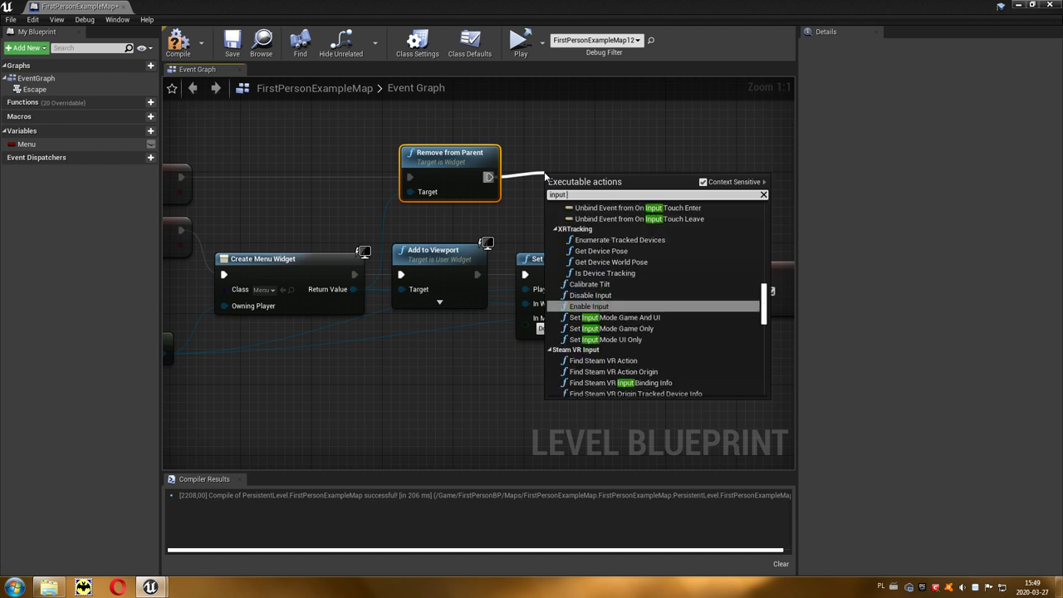
text( mo)
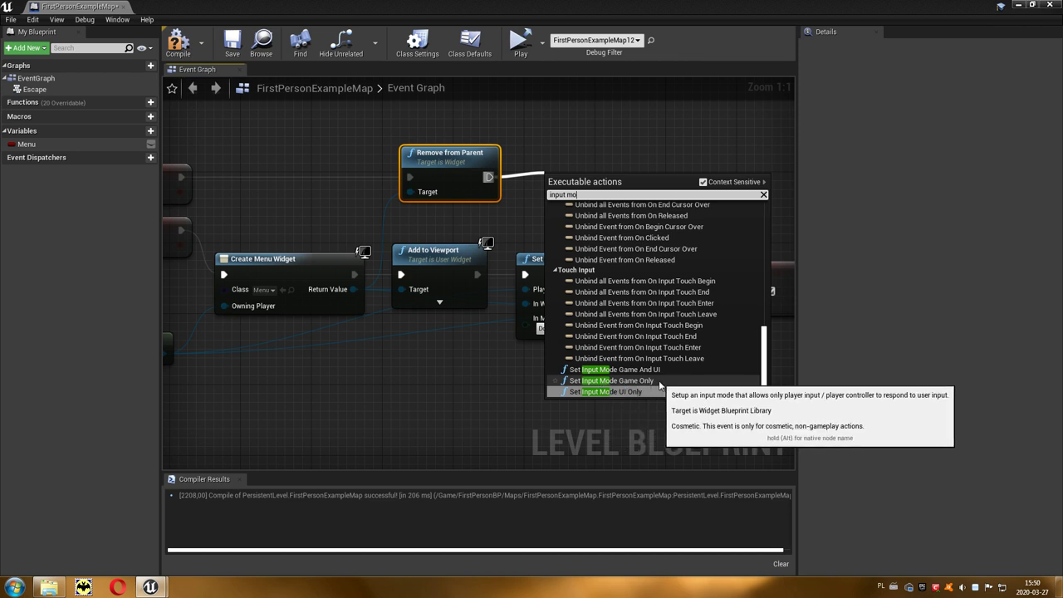
click(661, 382)
drag(592, 111, 583, 170)
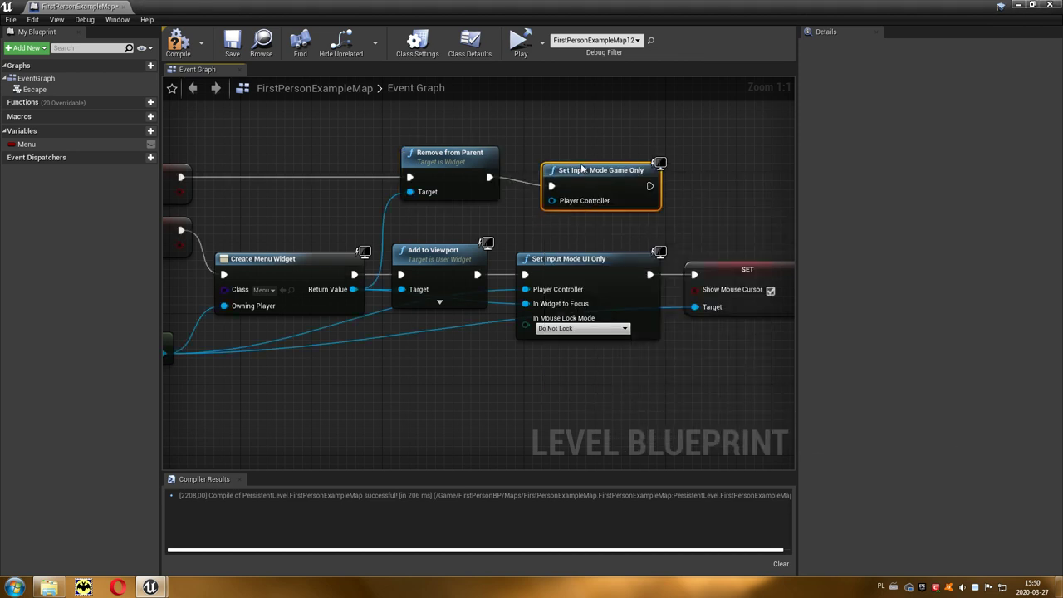
right_drag(549, 199, 641, 164)
drag(641, 164, 255, 325)
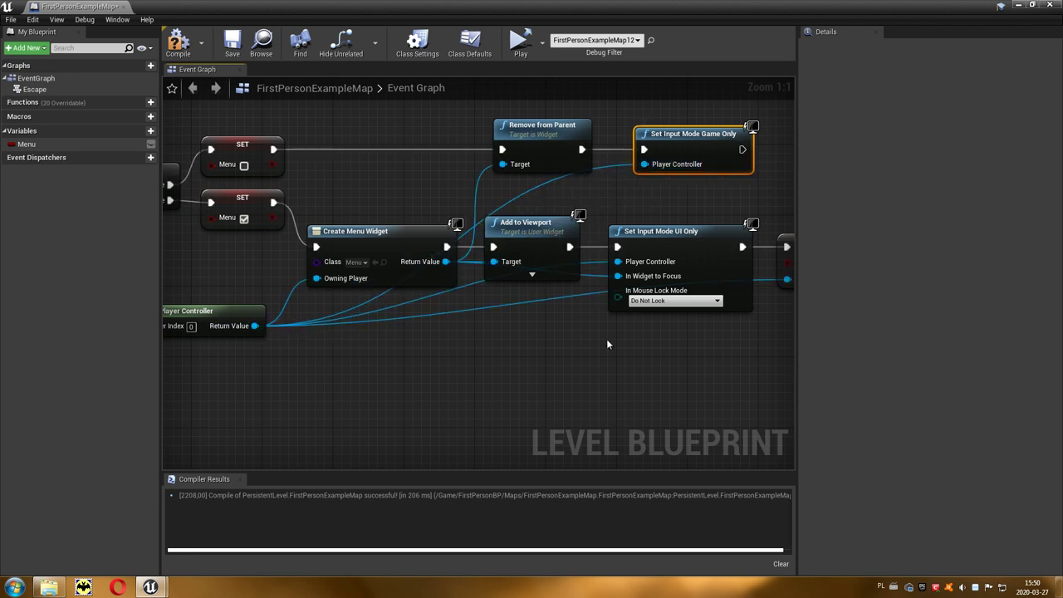
right_drag(593, 342, 402, 374)
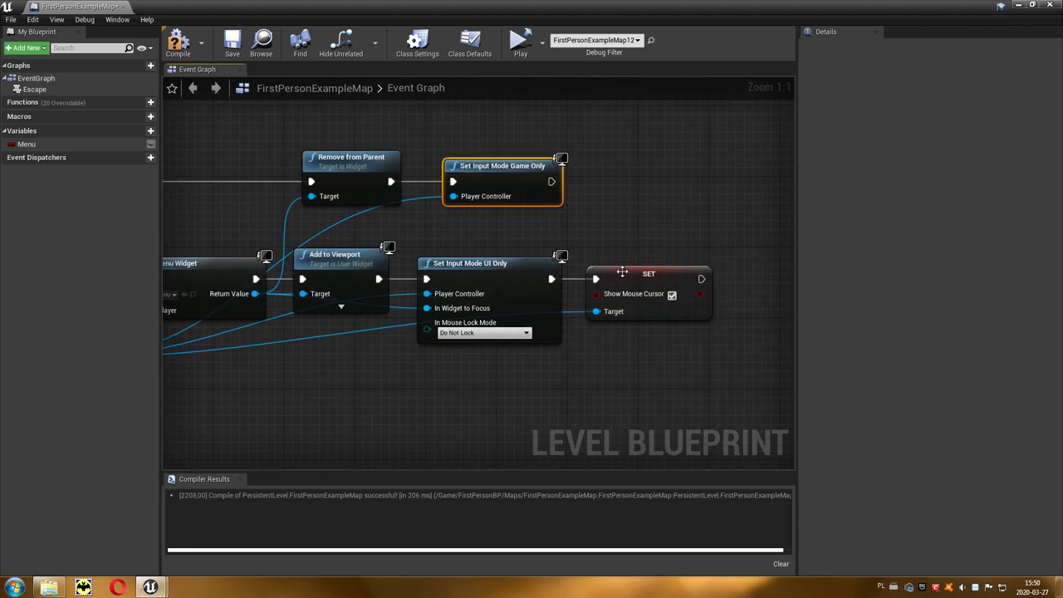
click(622, 273)
Duplicate SET Show Mouse Cursor after Set Input Mode Game Only, targeting Get Player Controller
key(ctrl+c)
key(ctrl+v)
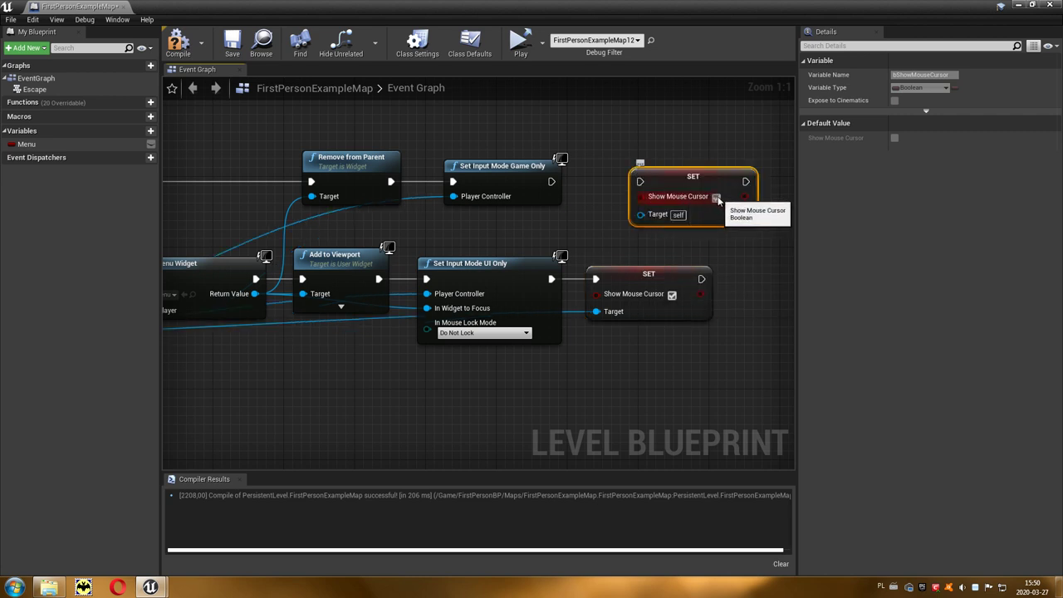
drag(639, 181, 554, 182)
mouse_move(634, 222)
mouse_down()
mouse_move(605, 220)
mouse_move(168, 364)
mouse_up()
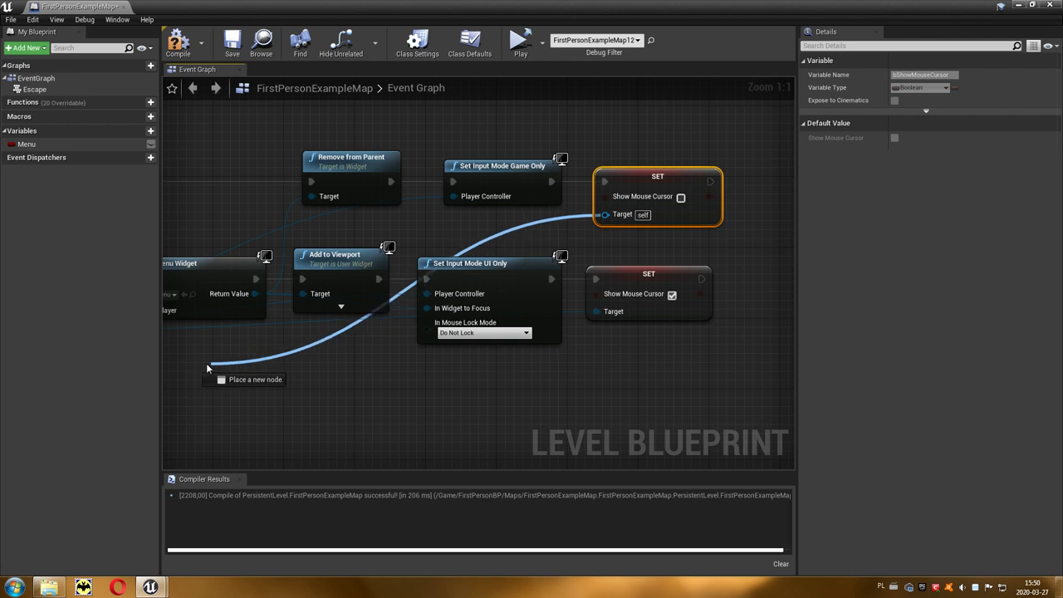
scroll(168, 363, down, 1)
drag(168, 363, 338, 357)
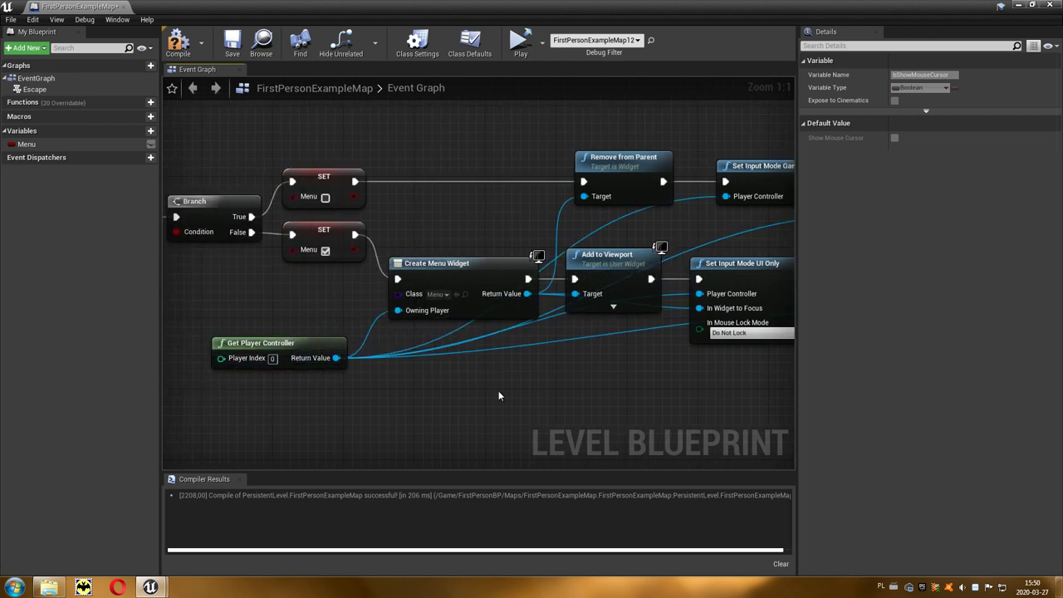
Pan around the graph to review the Escape, Branch and input mode connections
scroll(514, 376, down, 1)
right_drag(514, 381, 387, 341)
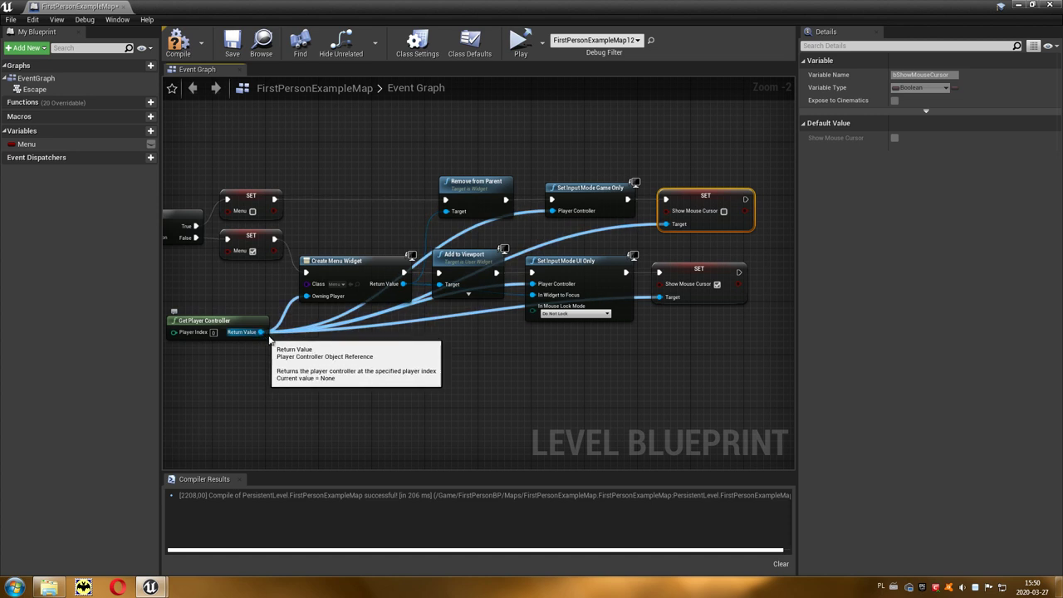
scroll(541, 337, up, 2)
mouse_move(587, 235)
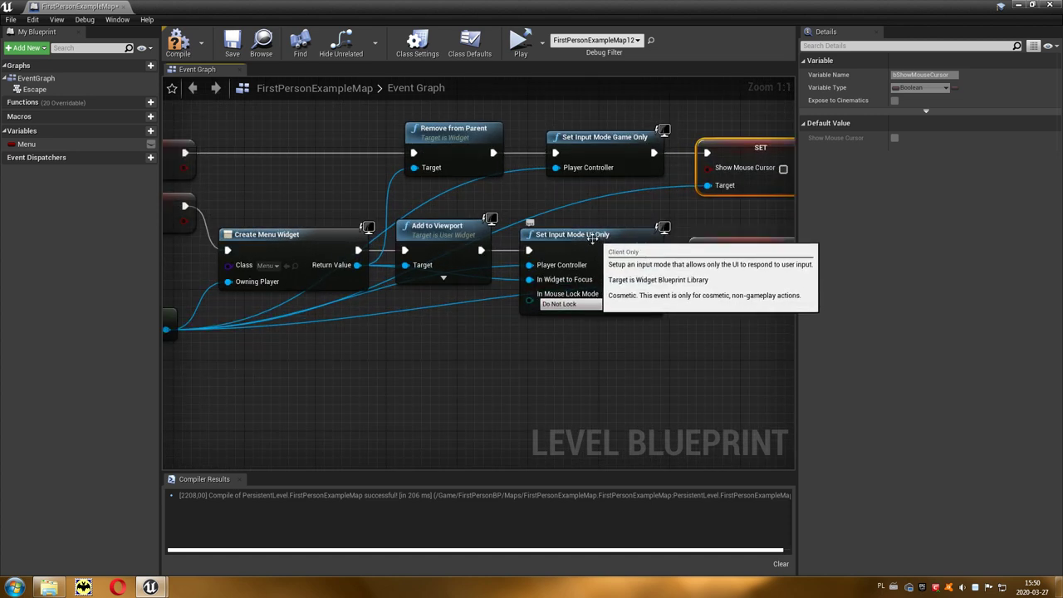
right_drag(588, 236, 654, 366)
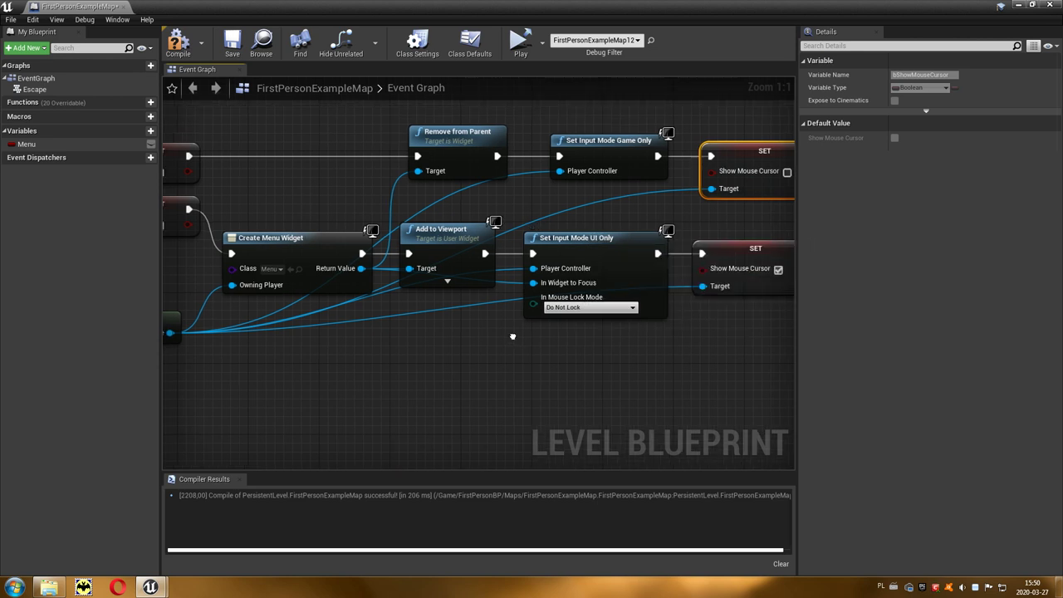
right_drag(264, 294, 236, 240)
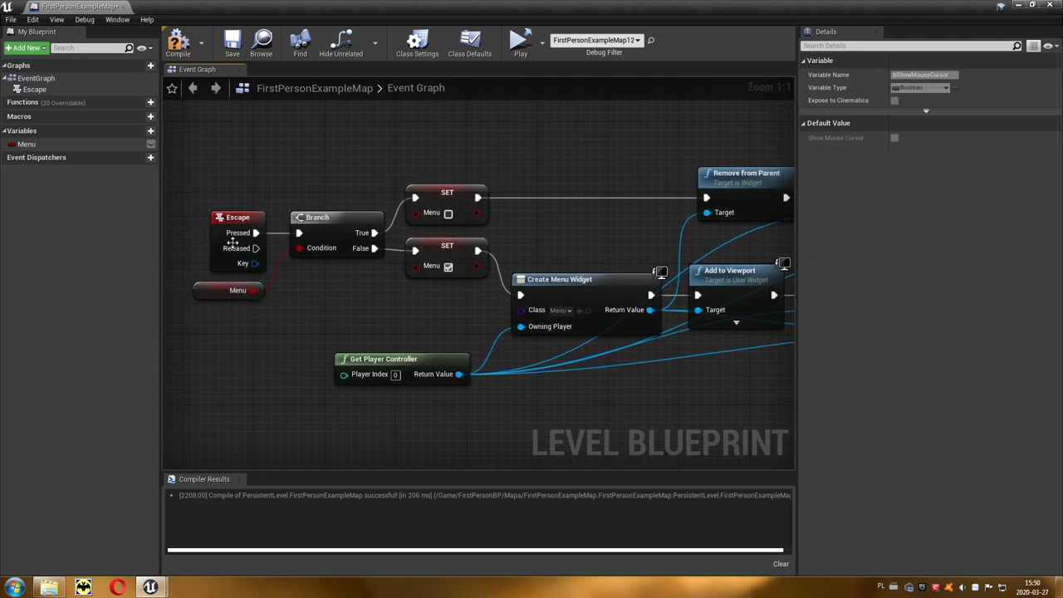
right_drag(532, 343, 259, 337)
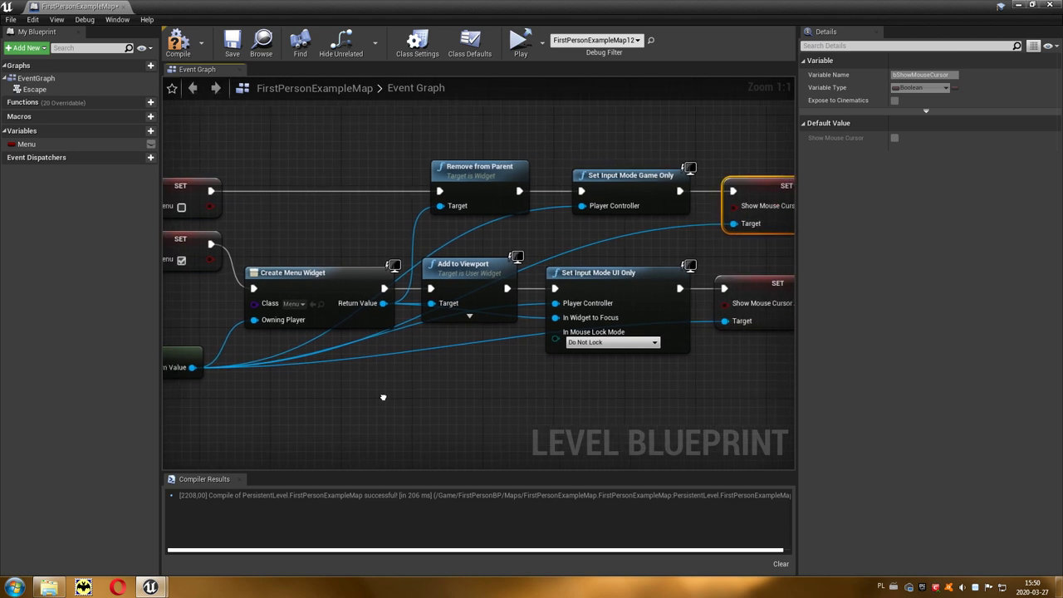
mouse_move(572, 283)
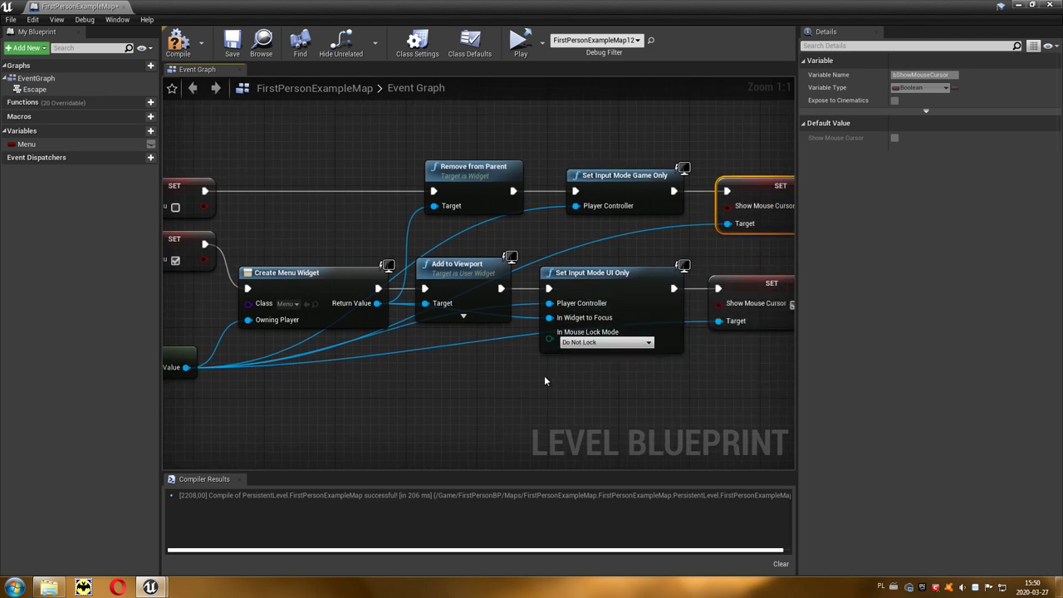
Add Set Input Mode Game And UI after Add to Viewport, deleting the UI Only node
drag(500, 288, 563, 379)
text(input m)
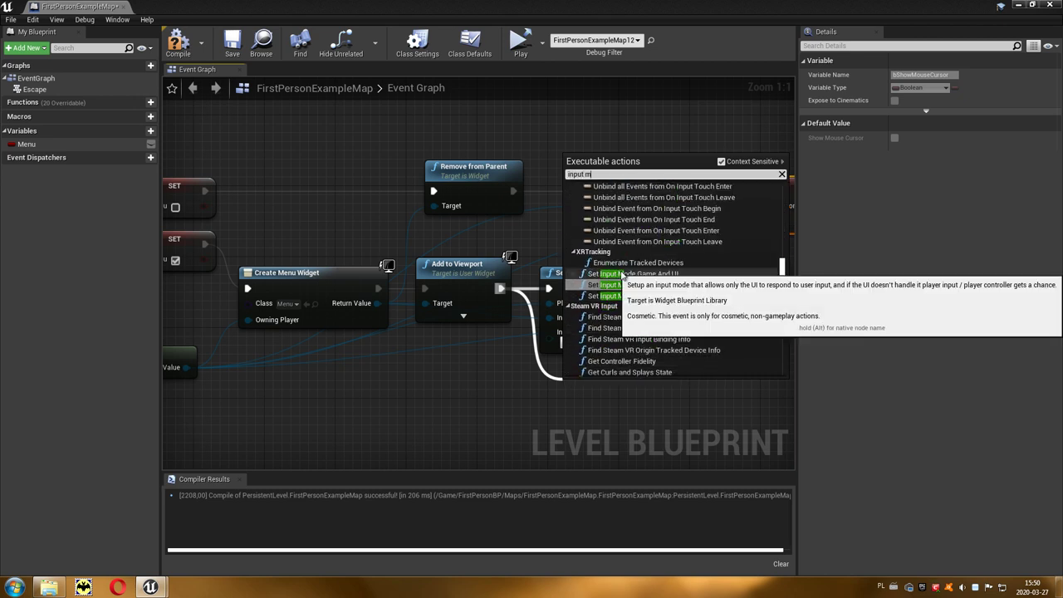
click(700, 274)
drag(656, 382, 621, 373)
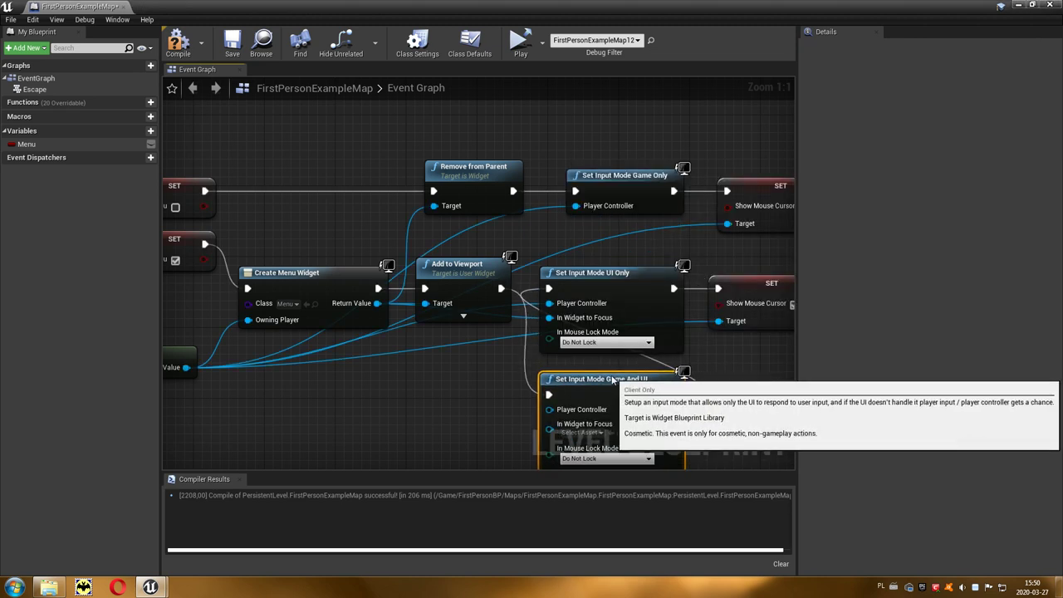
click(607, 274)
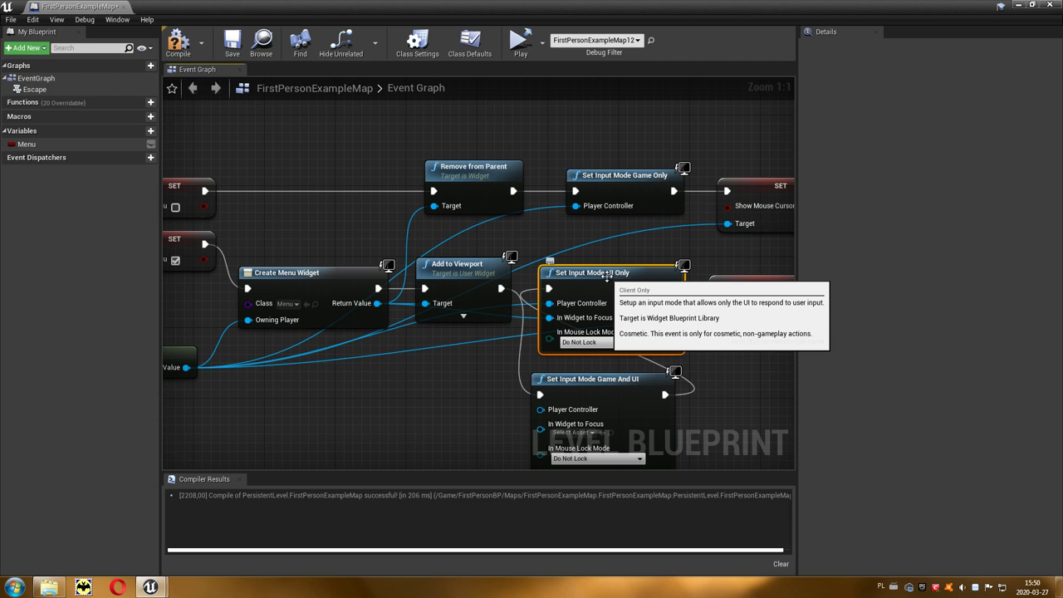
key(Delete)
mouse_move(617, 376)
mouse_down()
mouse_move(624, 270)
mouse_move(676, 292)
mouse_move(719, 290)
mouse_up()
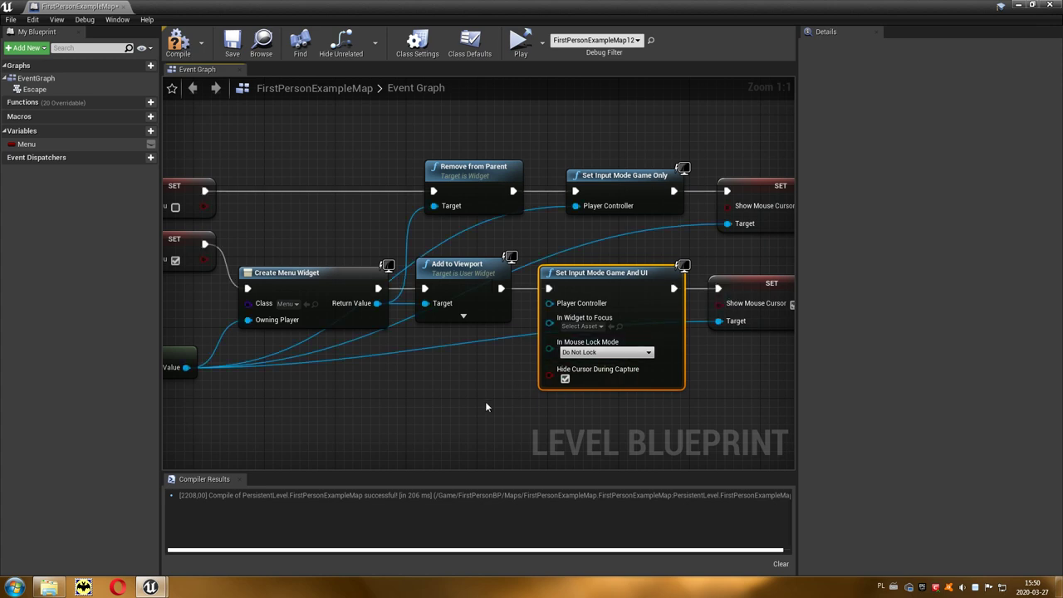
Wire Game And UI into Show Mouse Cursor, focusing the menu widget, then compile
right_drag(485, 401, 590, 408)
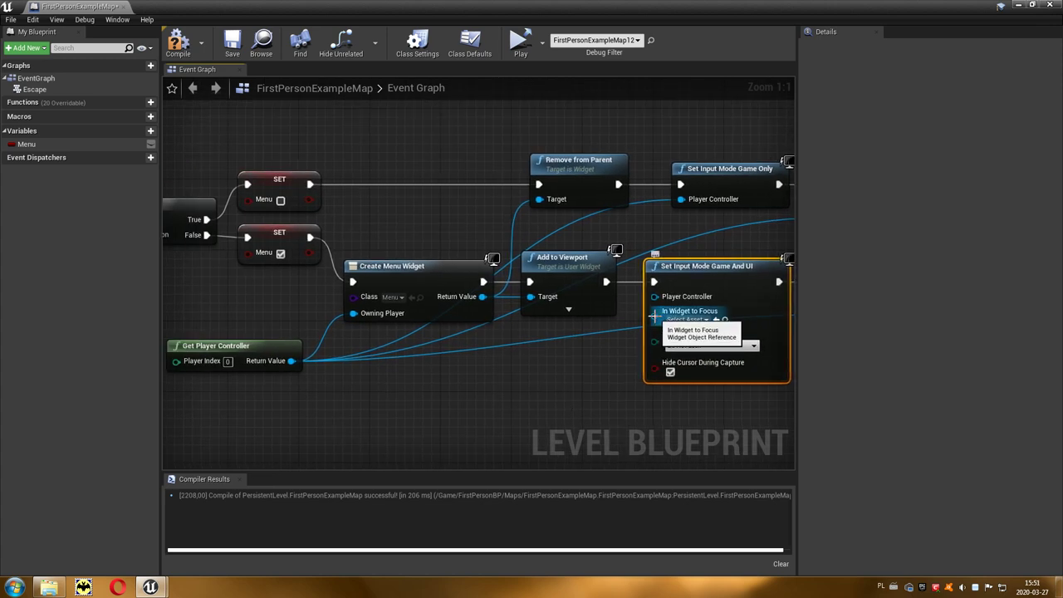
mouse_move(654, 316)
mouse_down()
mouse_move(508, 318)
mouse_move(482, 297)
mouse_up()
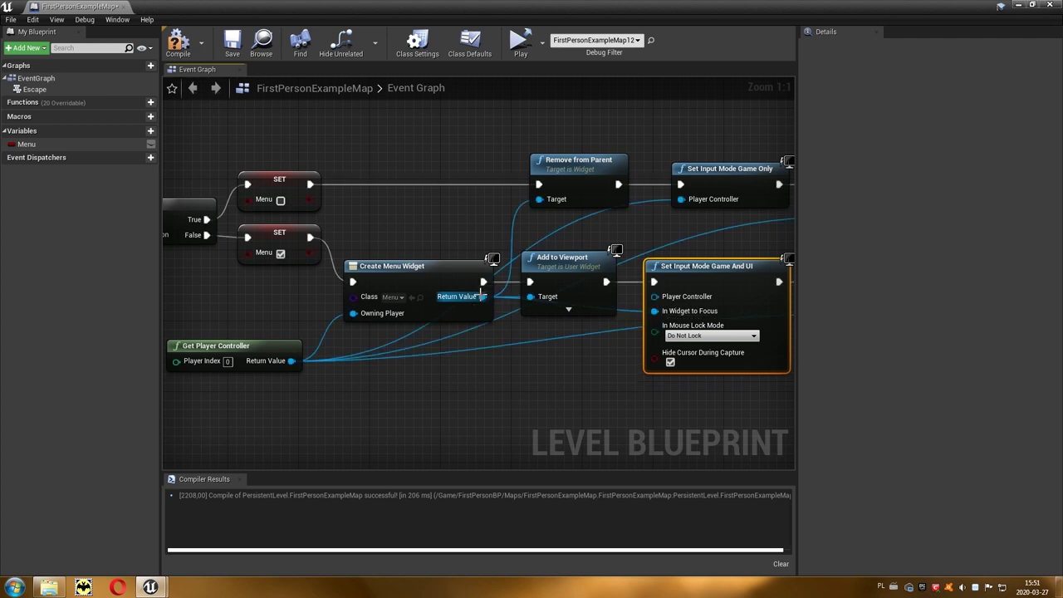
drag(654, 297, 295, 365)
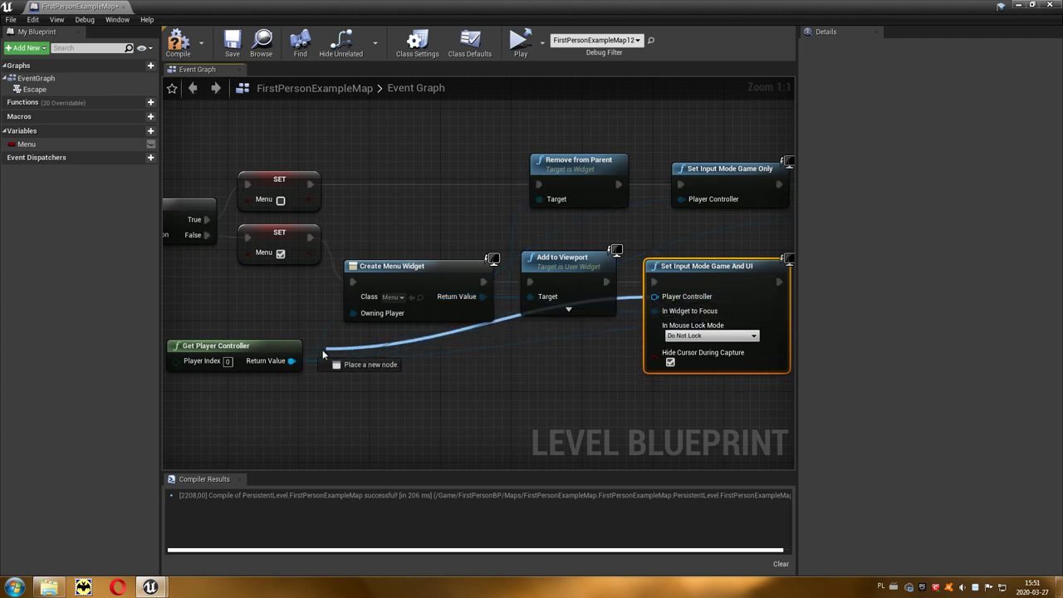
drag(292, 364, 292, 363)
scroll(538, 385, down, 2)
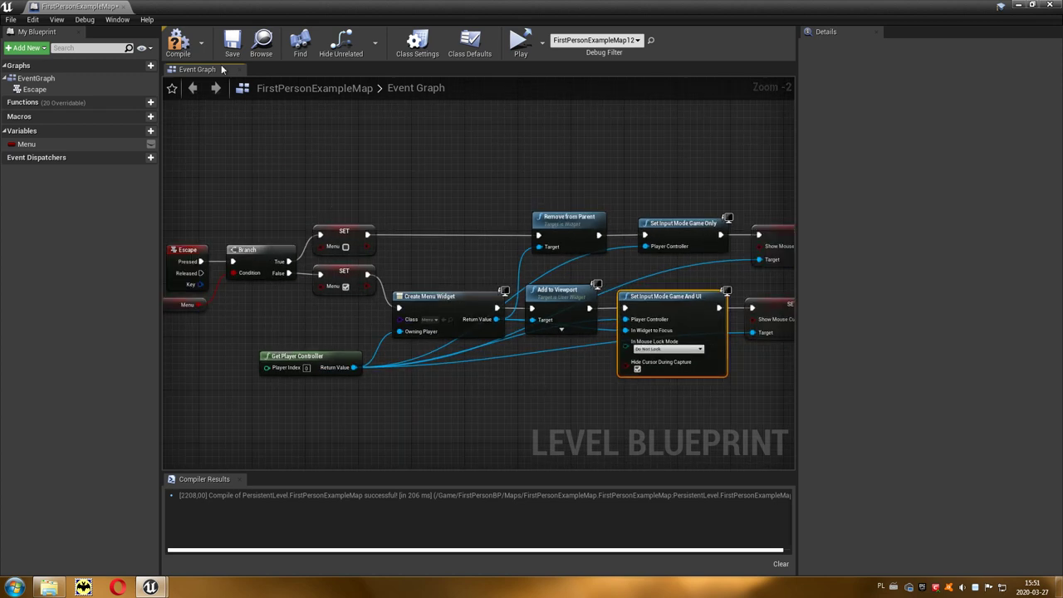
click(181, 50)
Play the level, saving the map with Save Selected
click(520, 42)
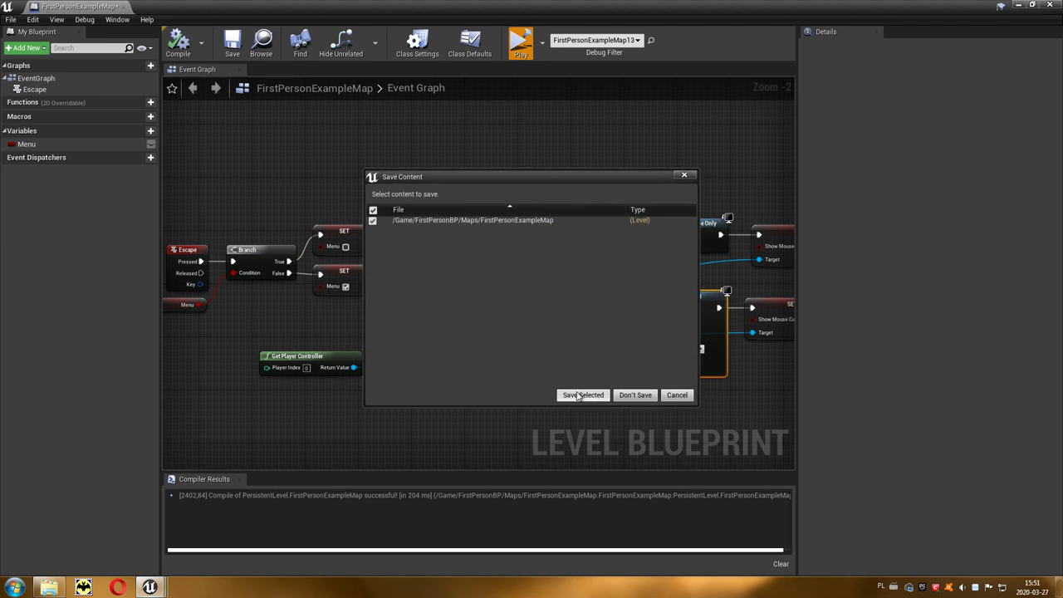
click(577, 395)
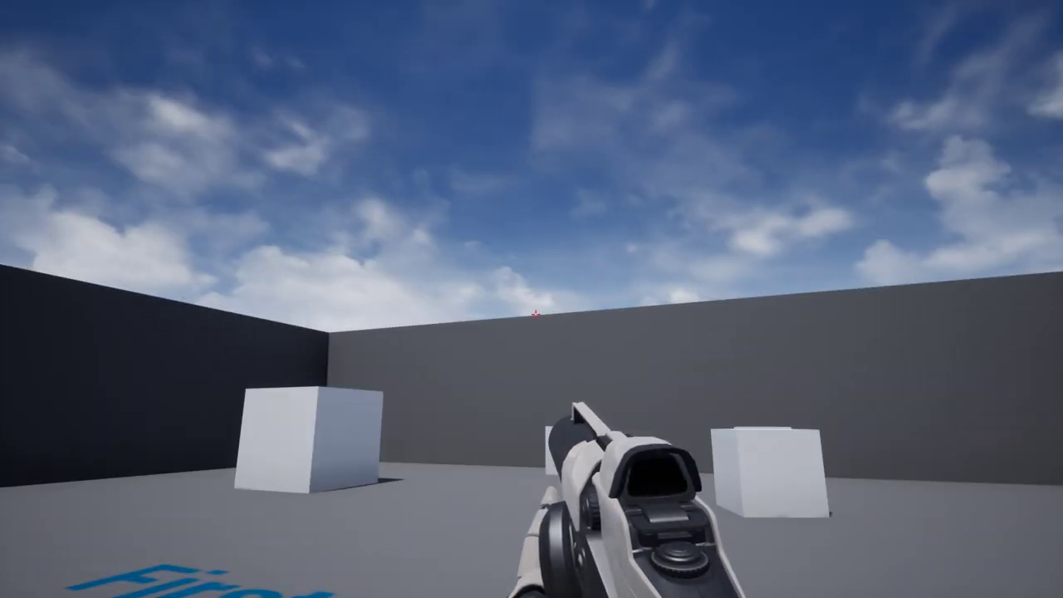
Press Escape several times to show and hide the Wyjście menu, then stop play mode
click(536, 314)
key(Escape)
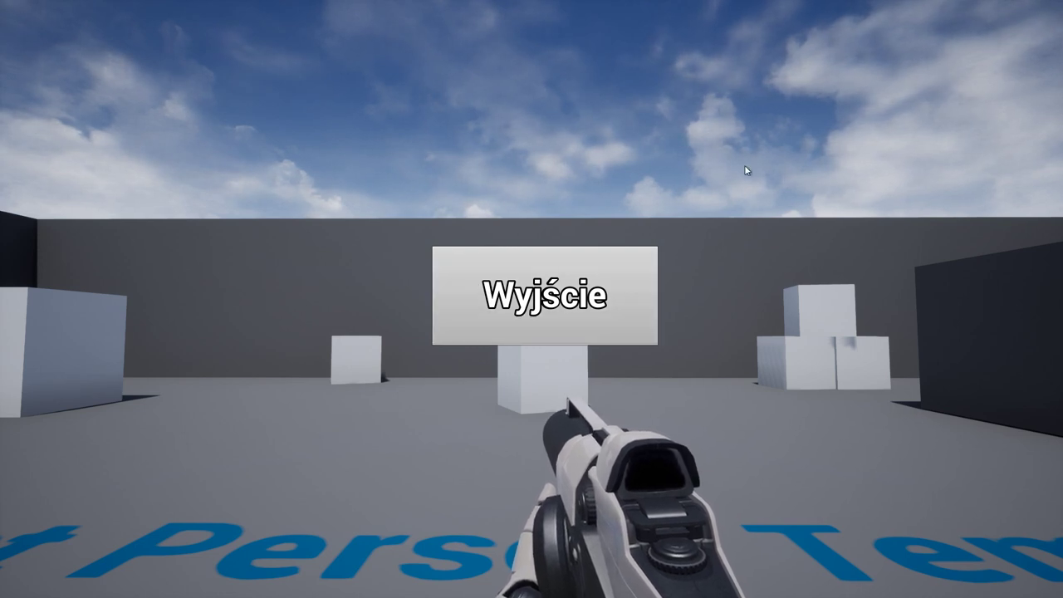
key(Escape)
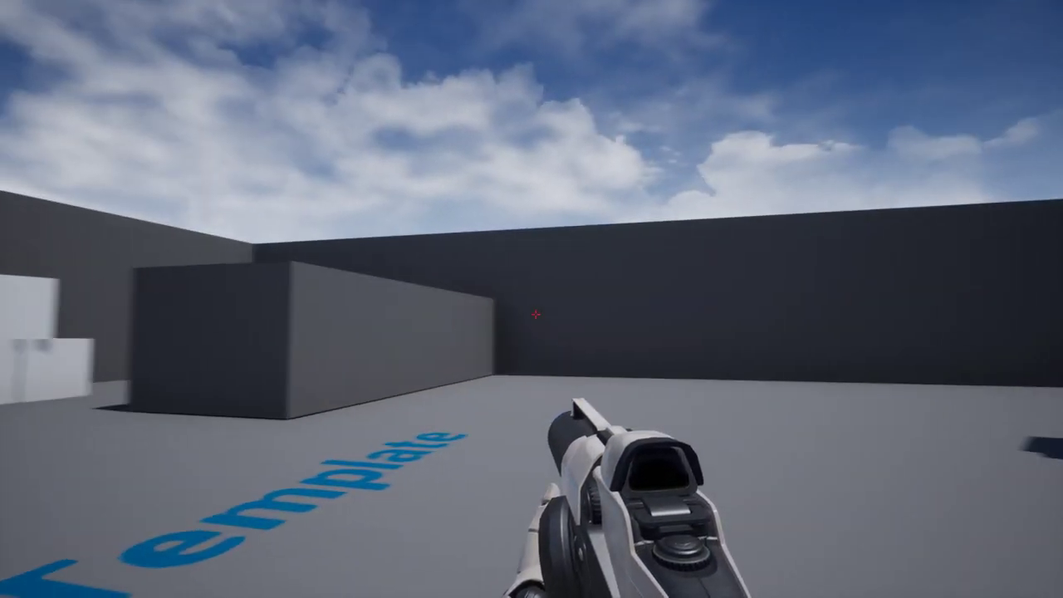
key(Escape)
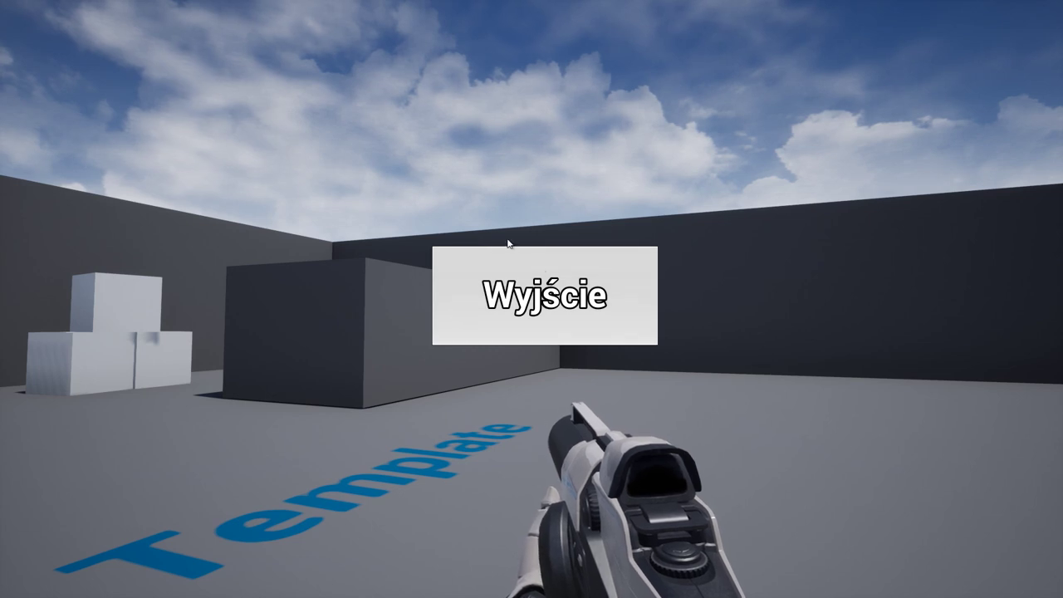
key(Escape)
key(Escape)
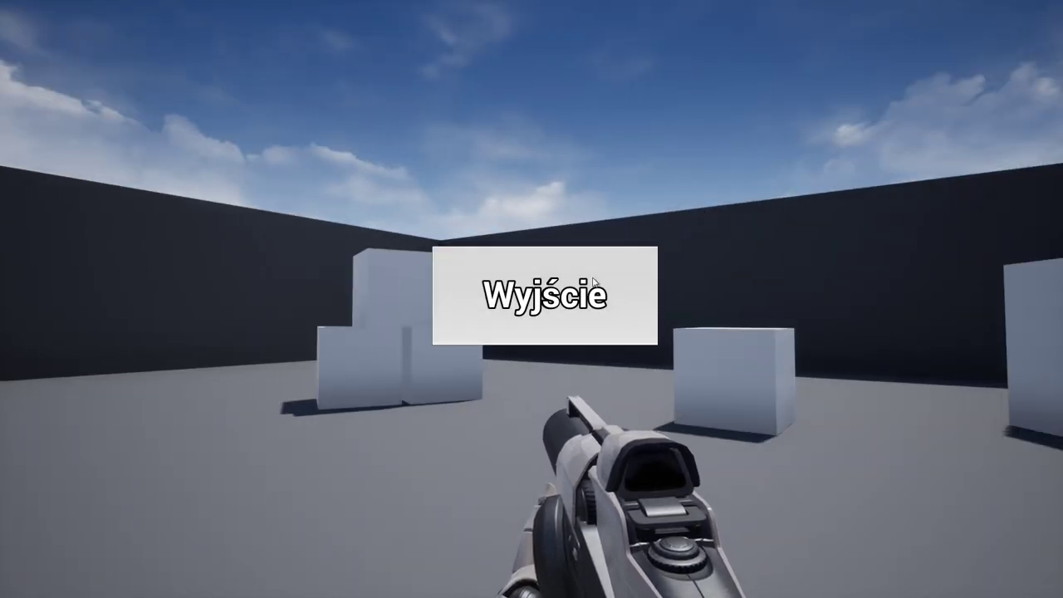
click(571, 287)
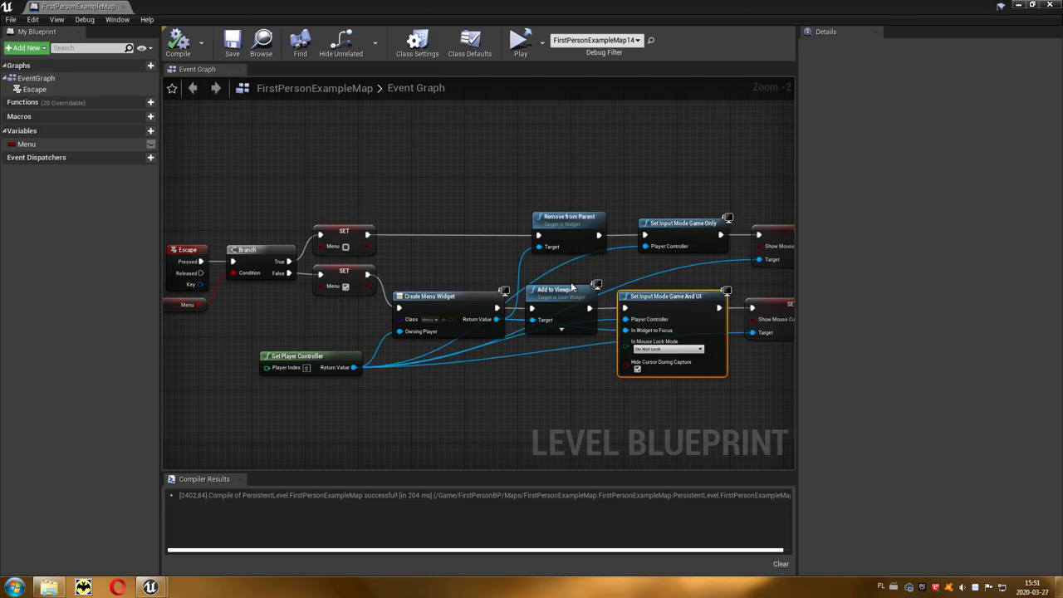